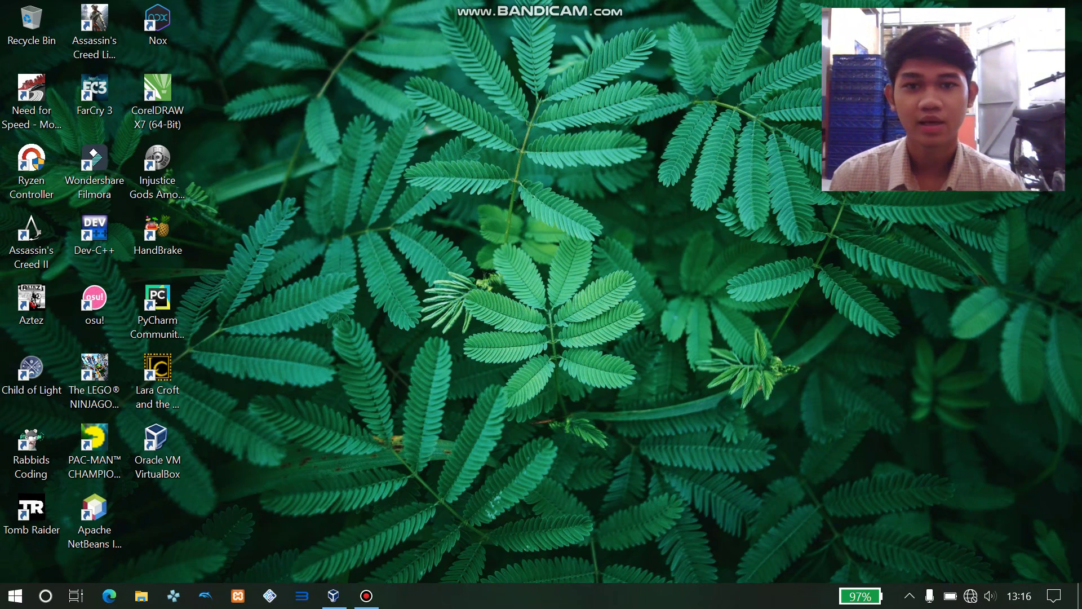
{"action": "right_click", "coordinate": [490, 97]}
{"action": "left_click", "coordinate": [519, 145]}
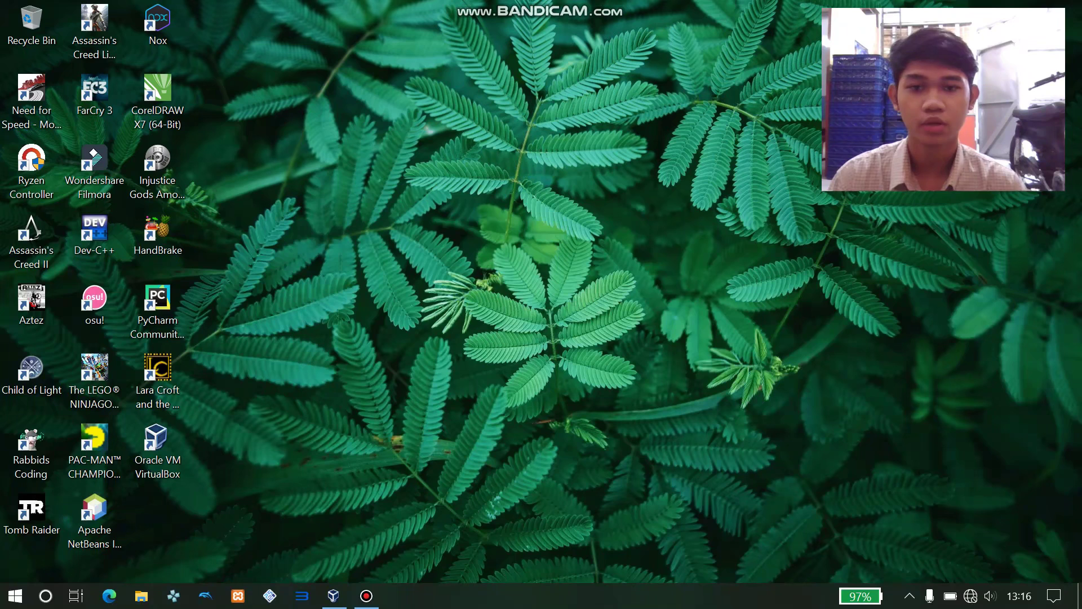
{"action": "right_click", "coordinate": [423, 220]}
{"action": "left_click", "coordinate": [451, 269]}
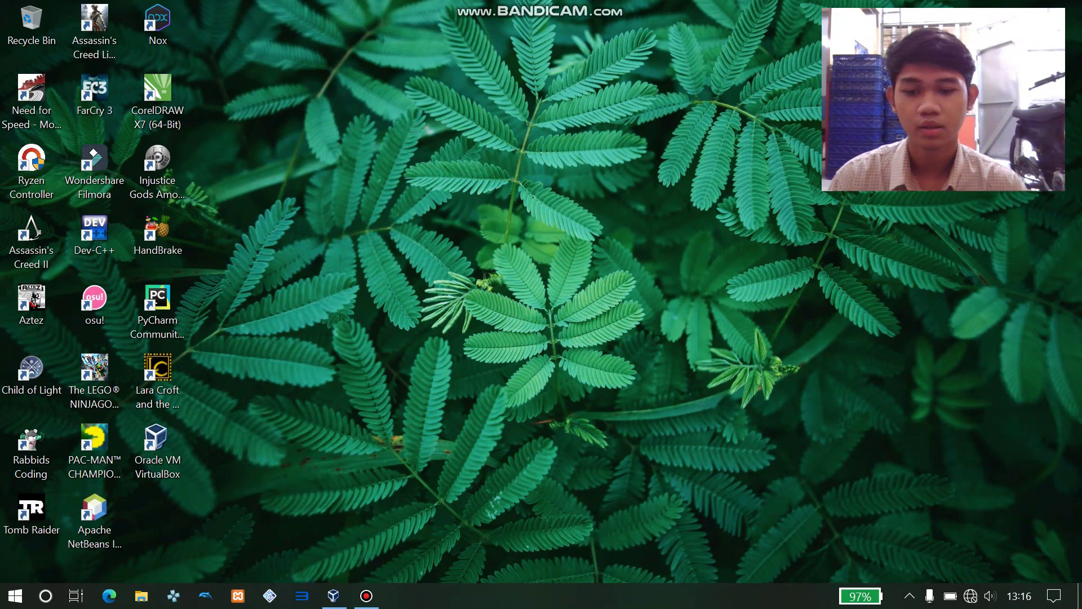
Switch to Oracle VM VirtualBox Manager, start the MikrotikOS virtual machine and maximize its window.
{"action": "mouse_move", "coordinate": [333, 596]}
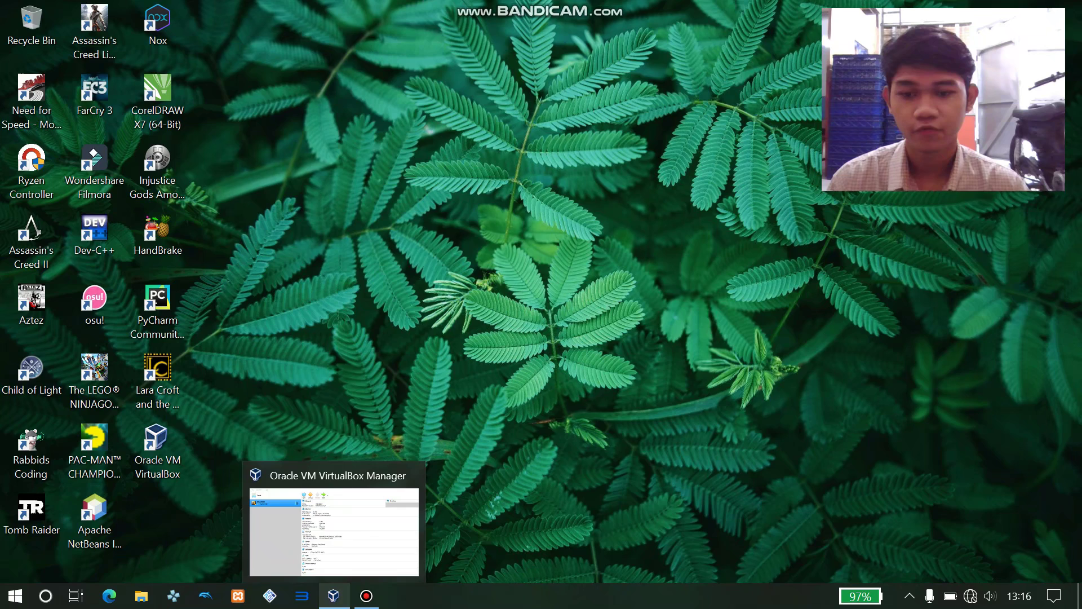
{"action": "left_click", "coordinate": [333, 596]}
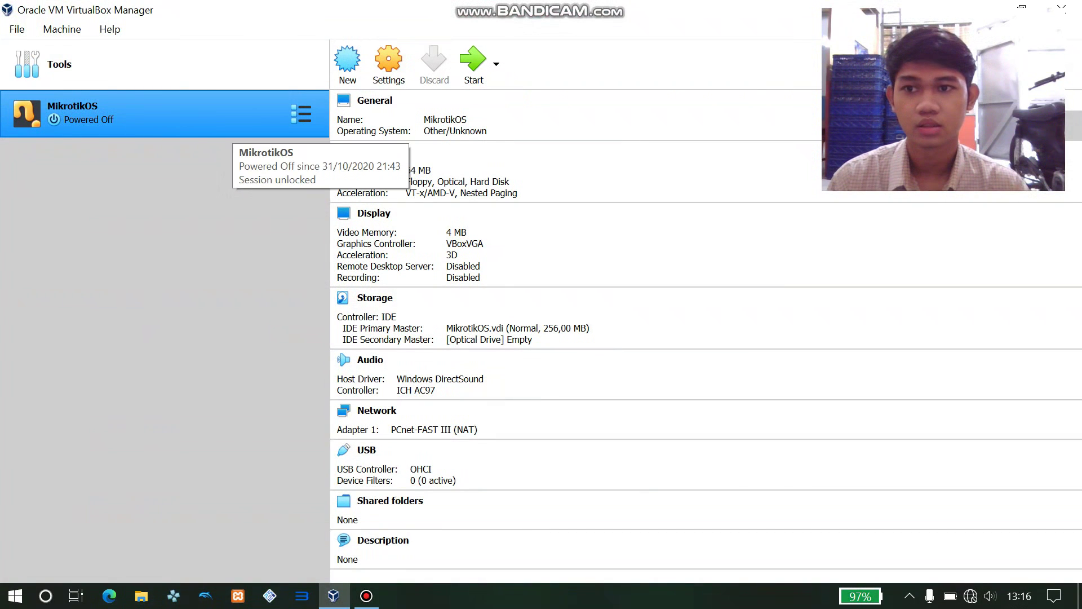
{"action": "right_click", "coordinate": [235, 118]}
{"action": "key", "text": "Escape"}
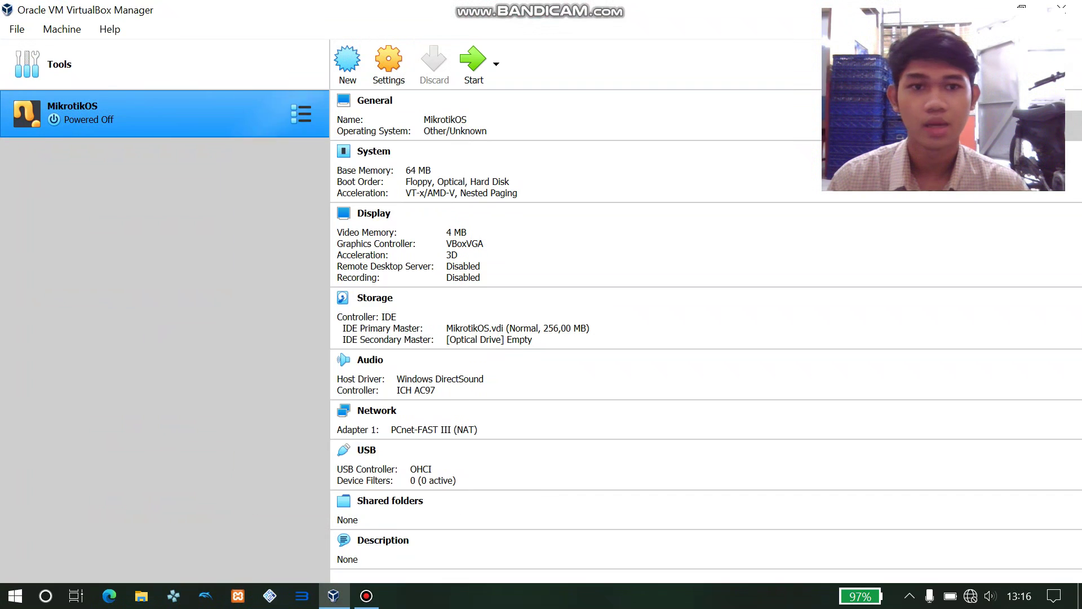
{"action": "double_click", "coordinate": [235, 118]}
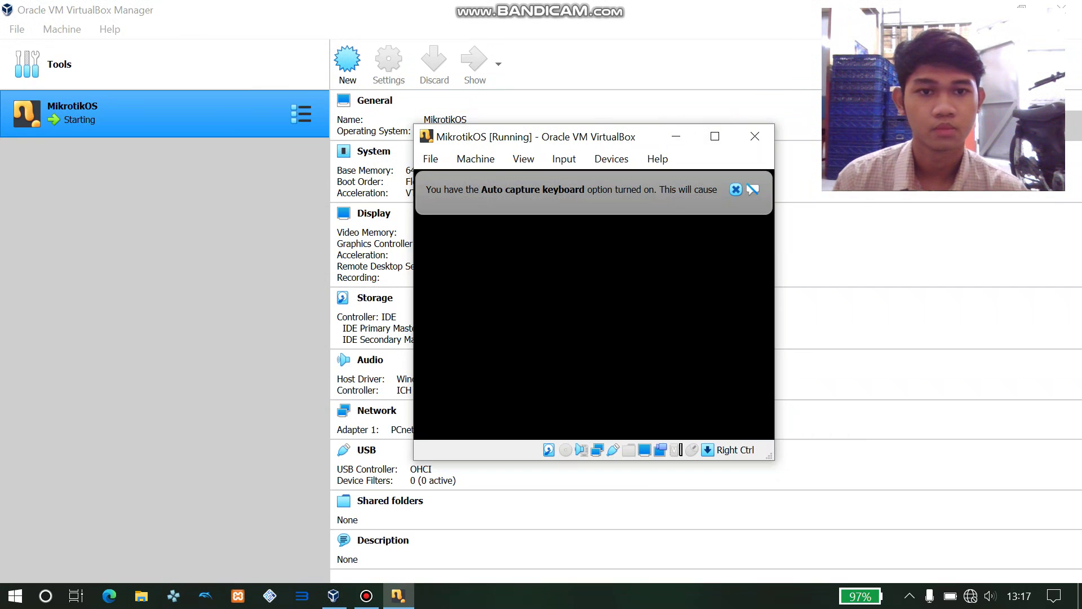
{"action": "left_click", "coordinate": [715, 136]}
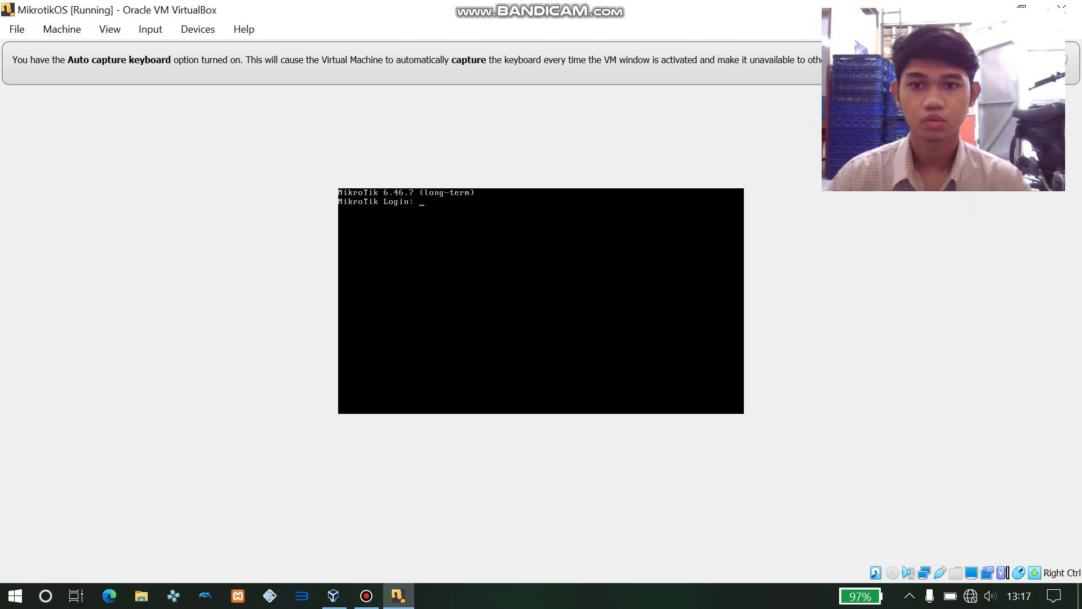
Log in to the MikroTik console as admin with the password left empty and continue to the command prompt.
{"action": "type", "text": "admin"}
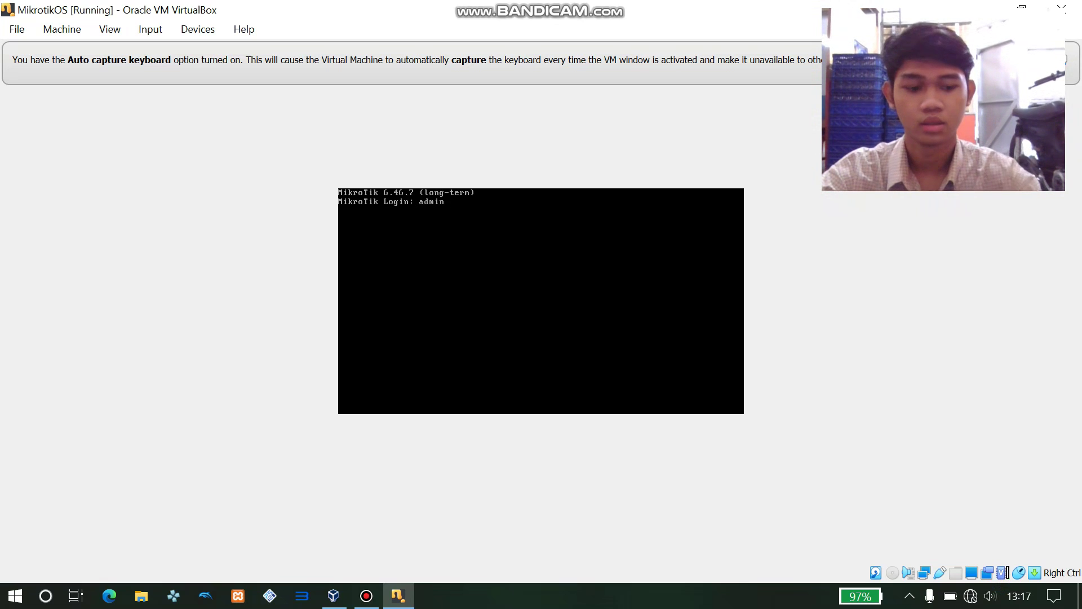
{"action": "key", "text": "Return"}
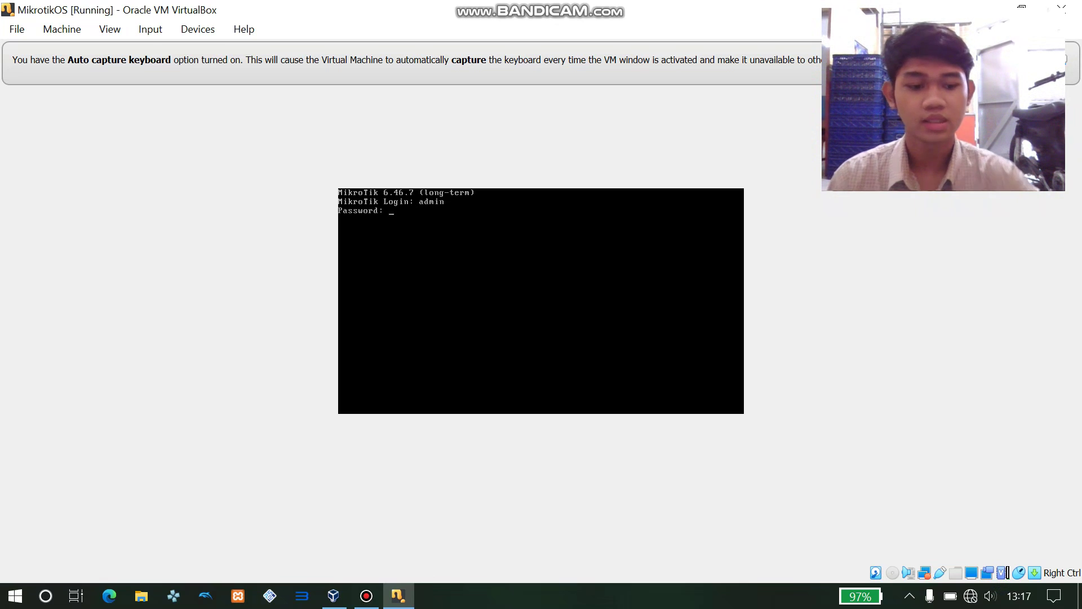
{"action": "key", "text": "Return"}
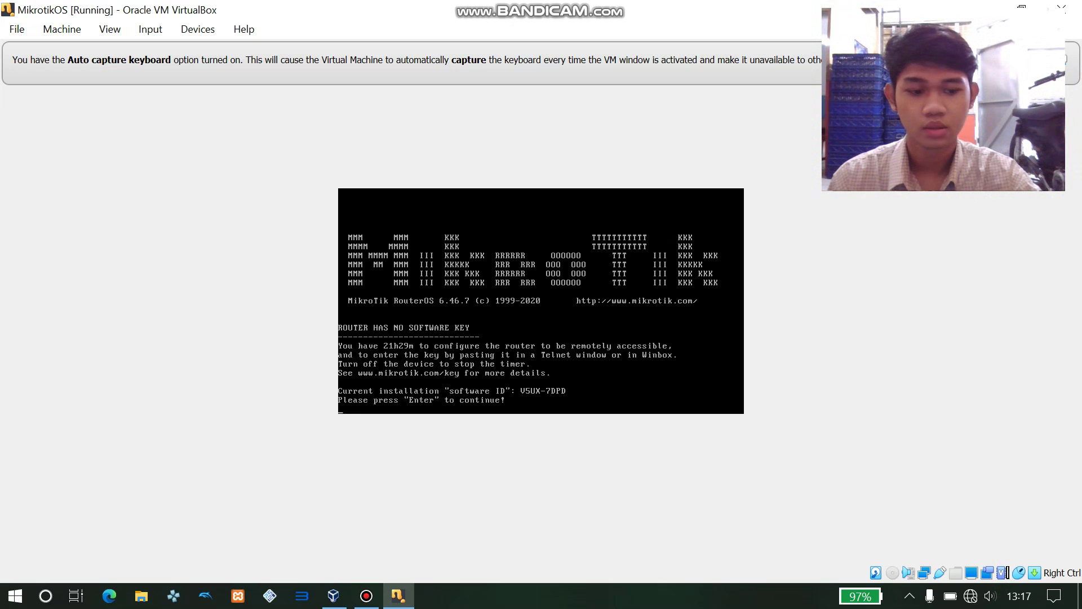
{"action": "key", "text": "Return"}
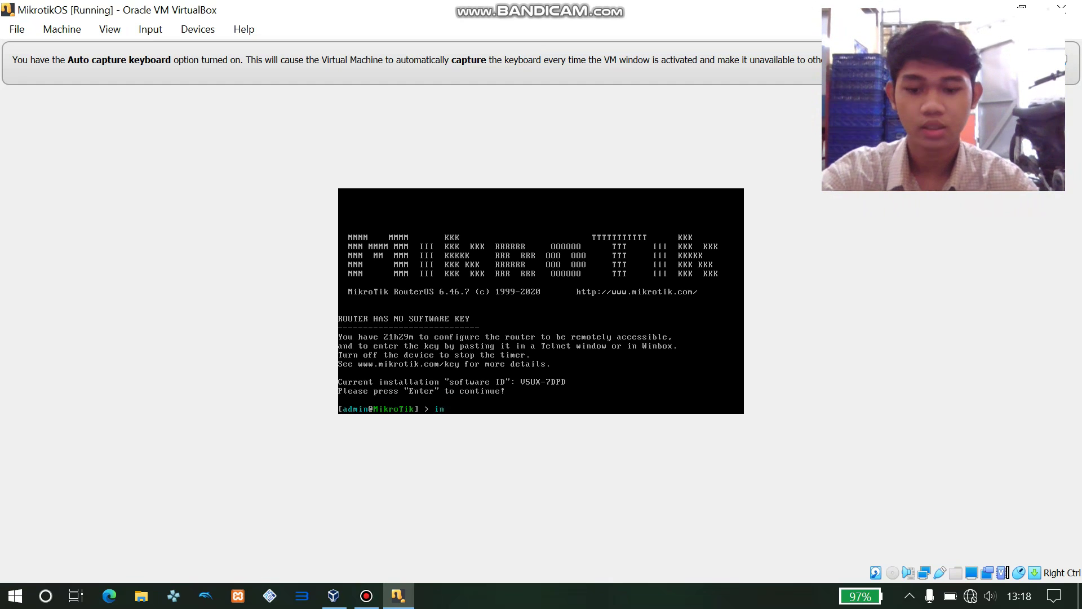
List the router's network interfaces with the interface print command.
{"action": "type", "text": "interface"}
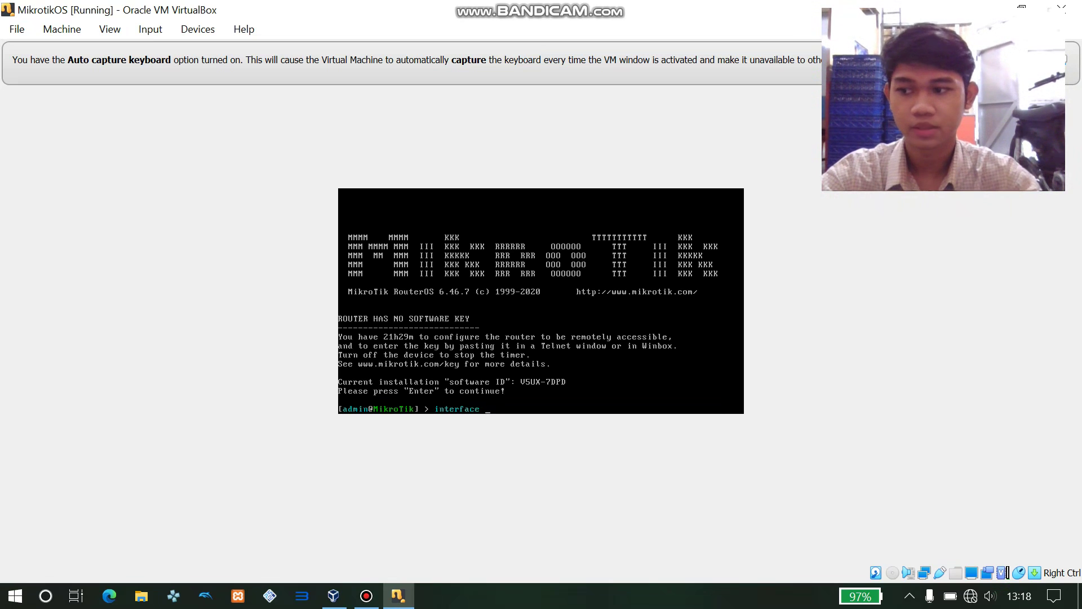
{"action": "type", "text": " print"}
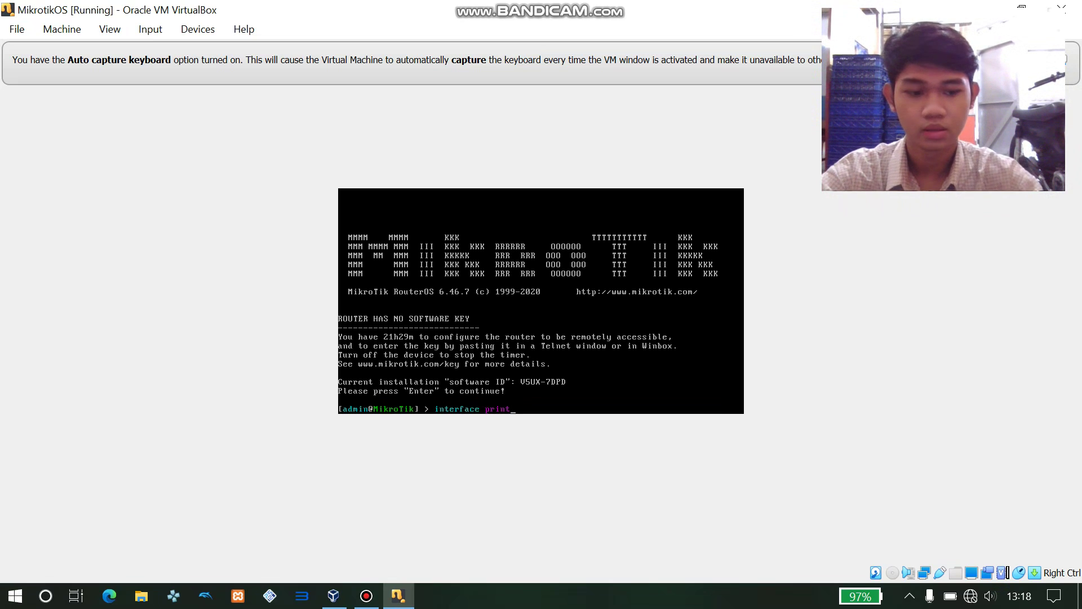
{"action": "key", "text": "Return"}
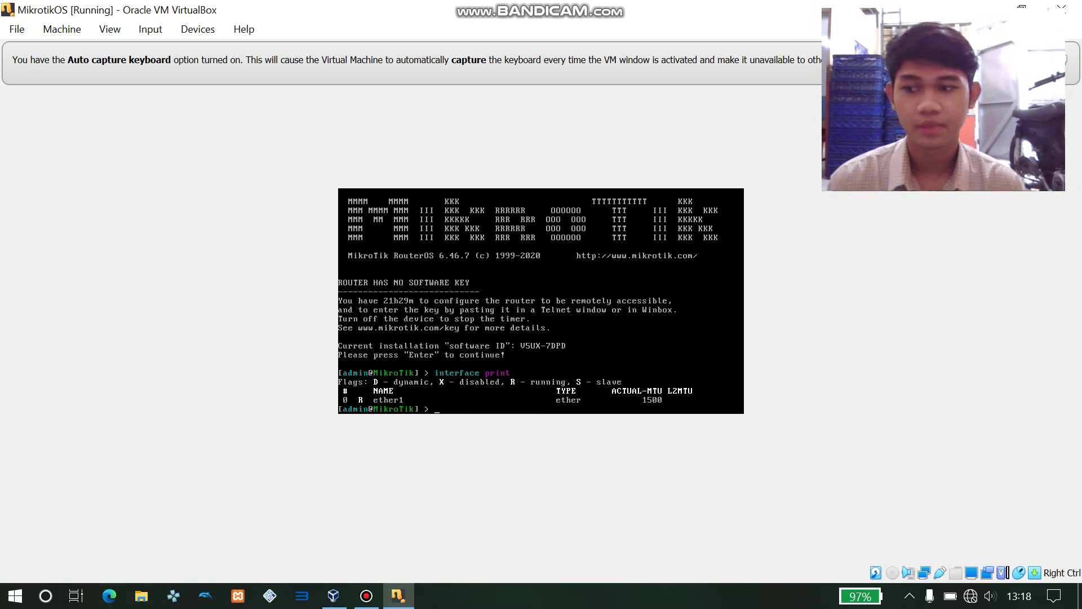
Rename the ether1 interface to jarkom1 with the command interface ethernet set ether1 name=jarkom1.
{"action": "type", "text": "in"}
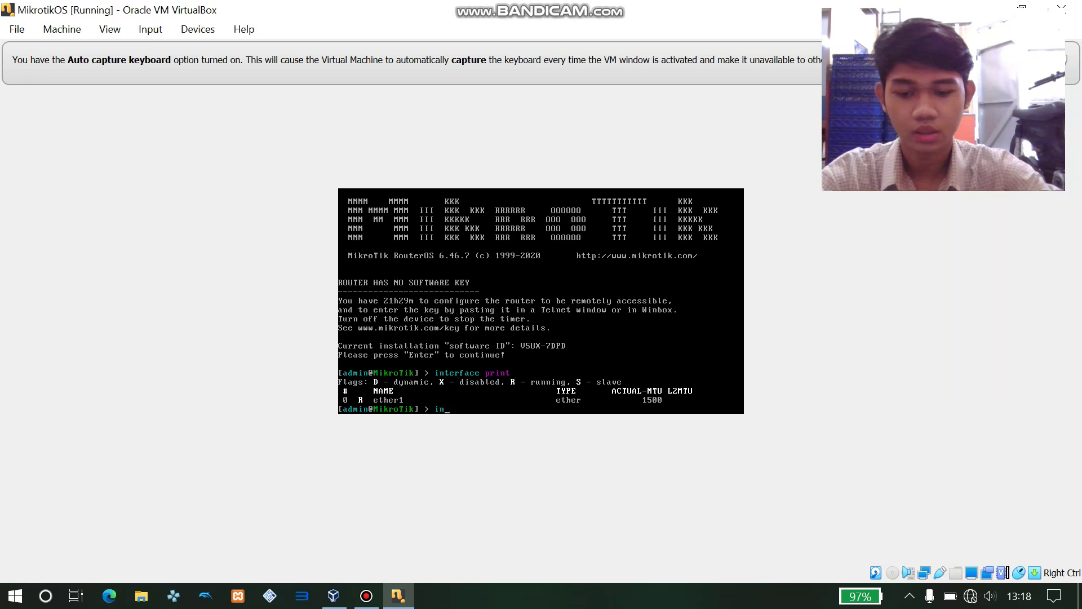
{"action": "type", "text": "terface"}
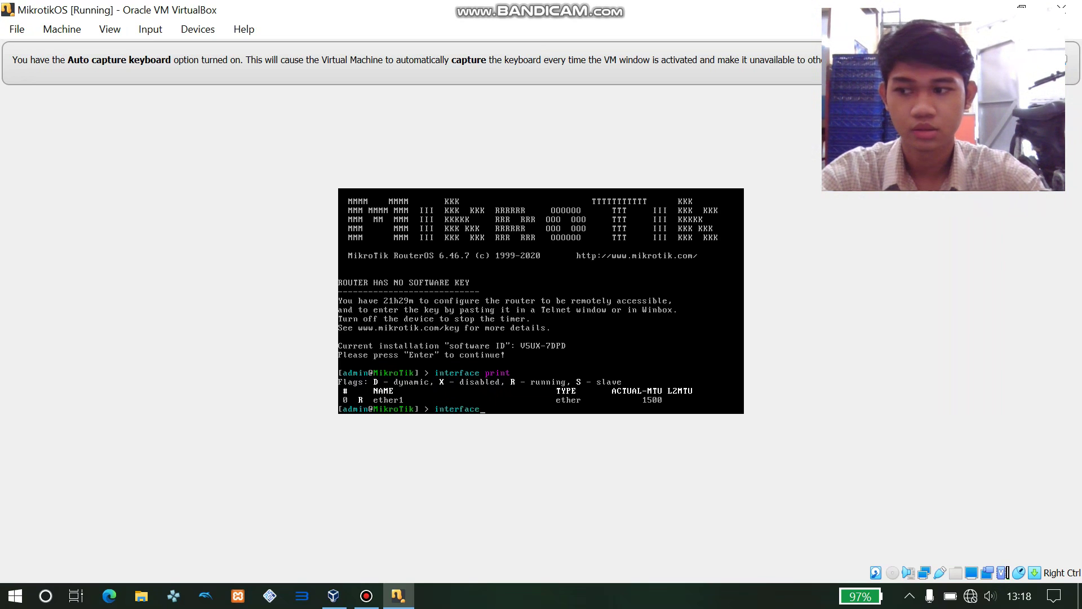
{"action": "type", "text": " ether"}
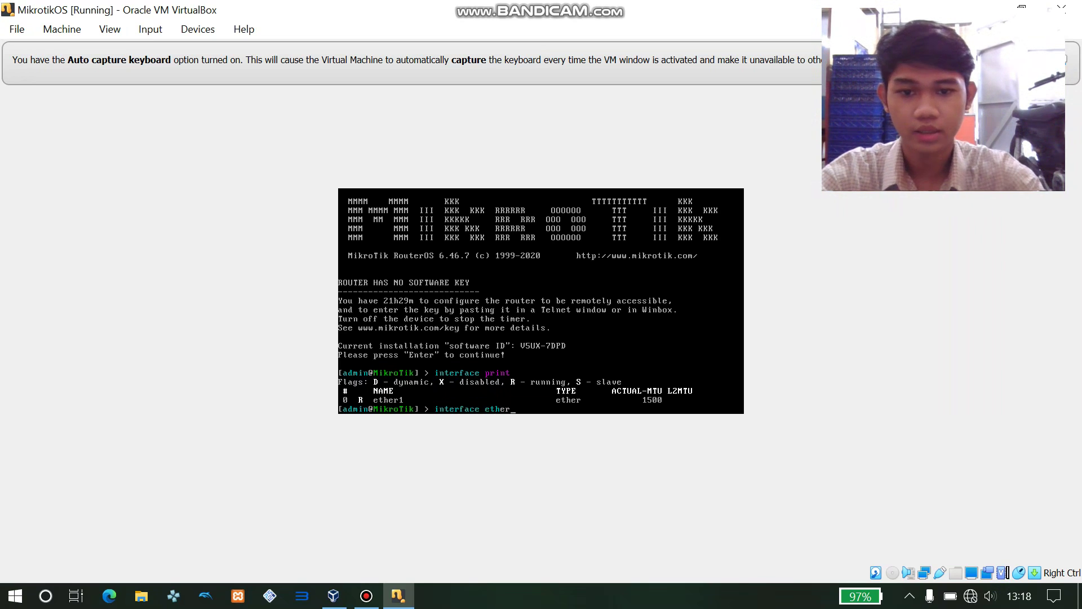
{"action": "type", "text": "net"}
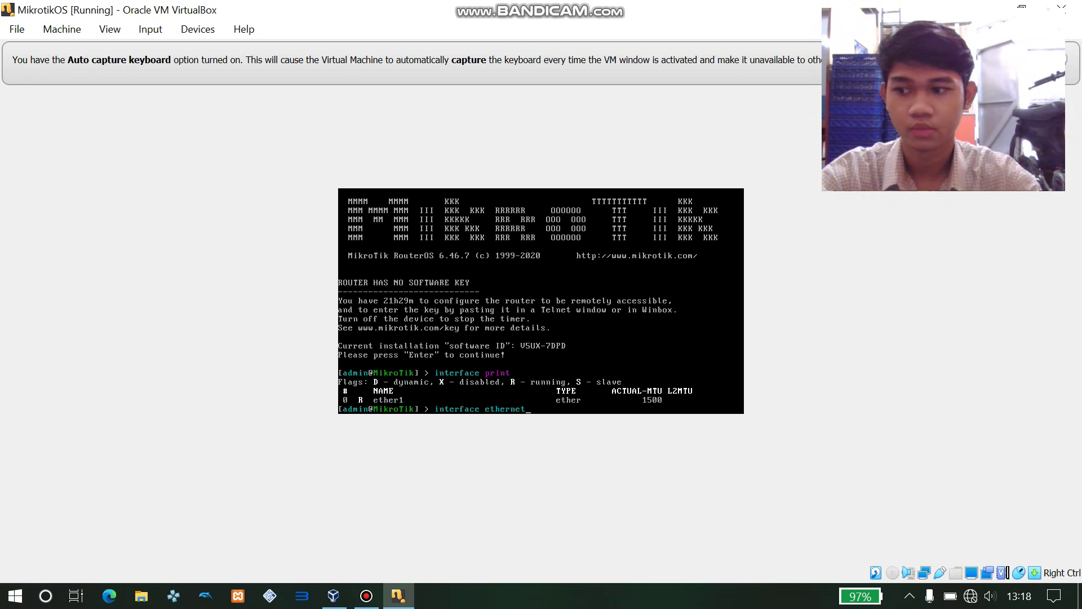
{"action": "type", "text": " set"}
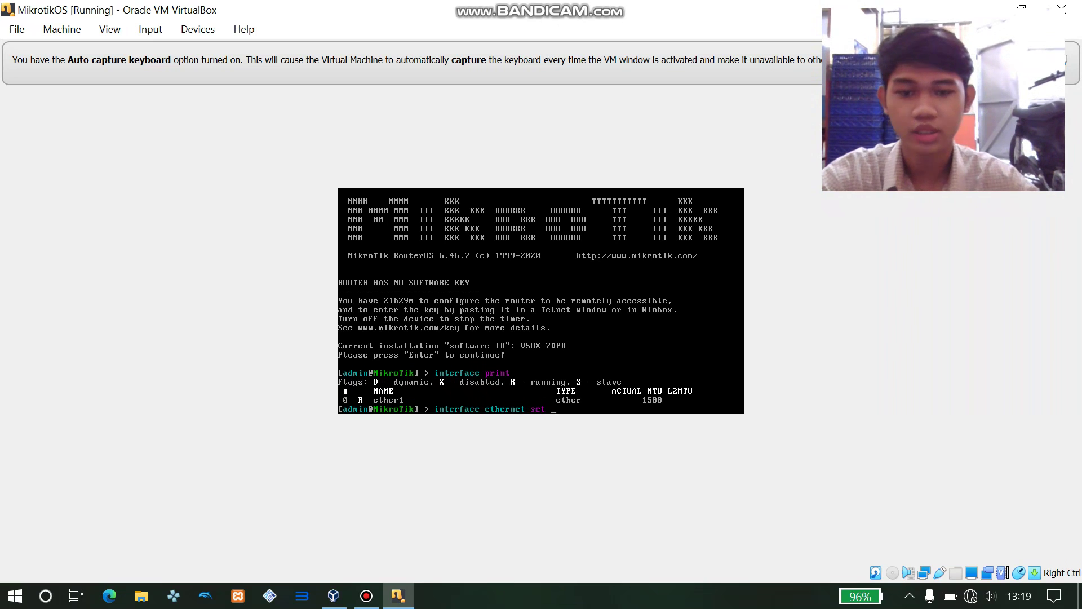
{"action": "type", "text": "ether1"}
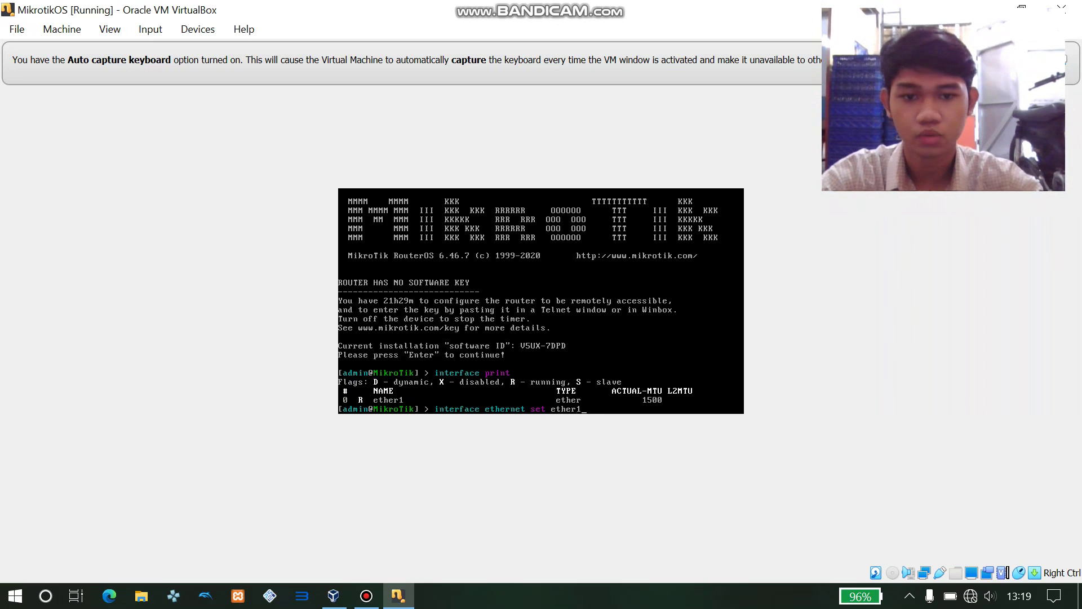
{"action": "type", "text": " name"}
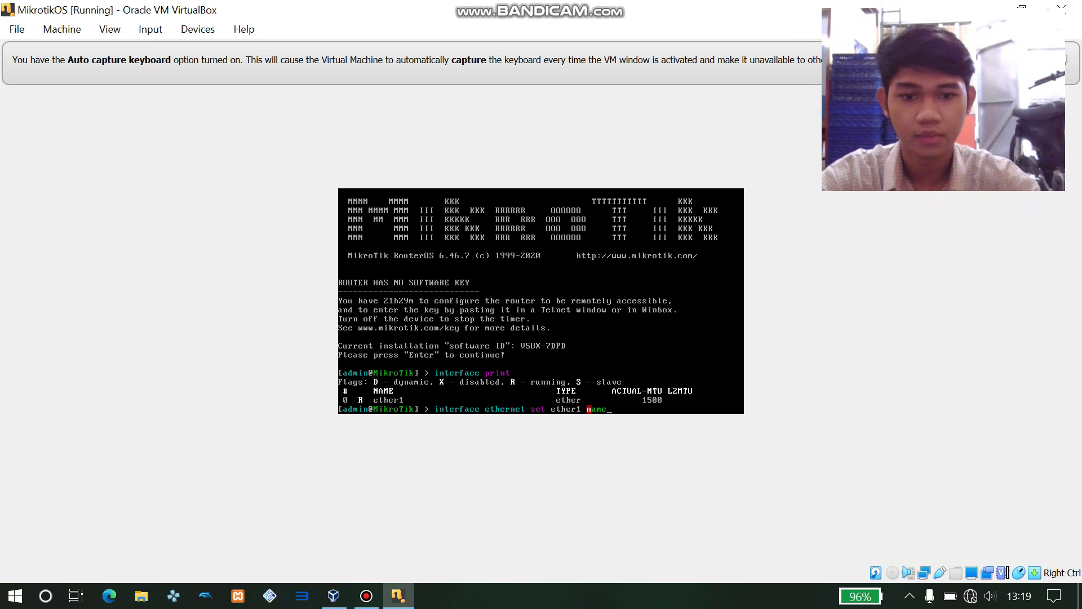
{"action": "type", "text": "="}
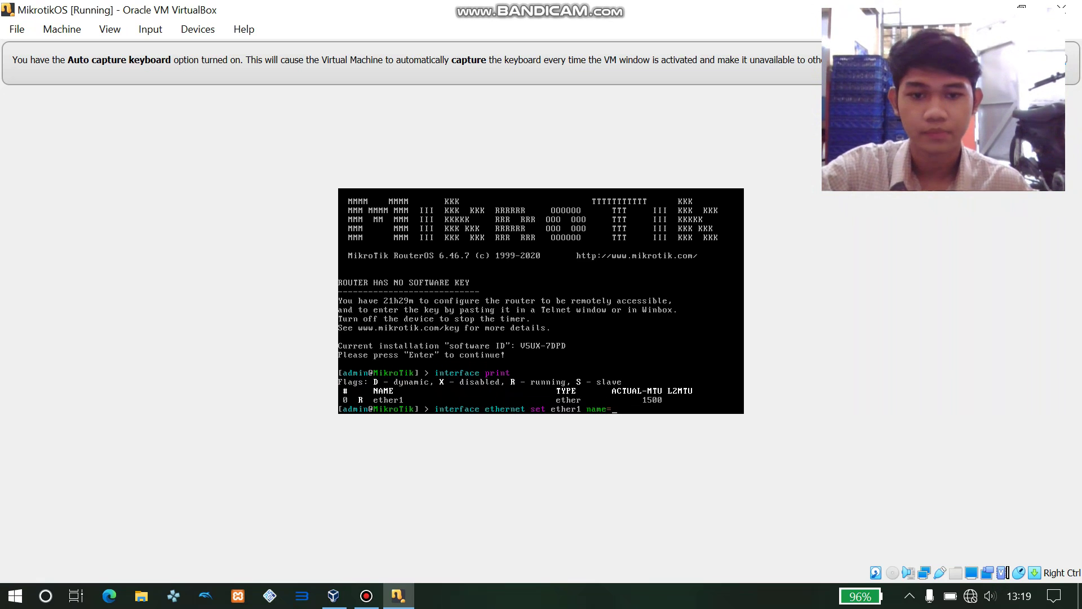
{"action": "type", "text": "ja"}
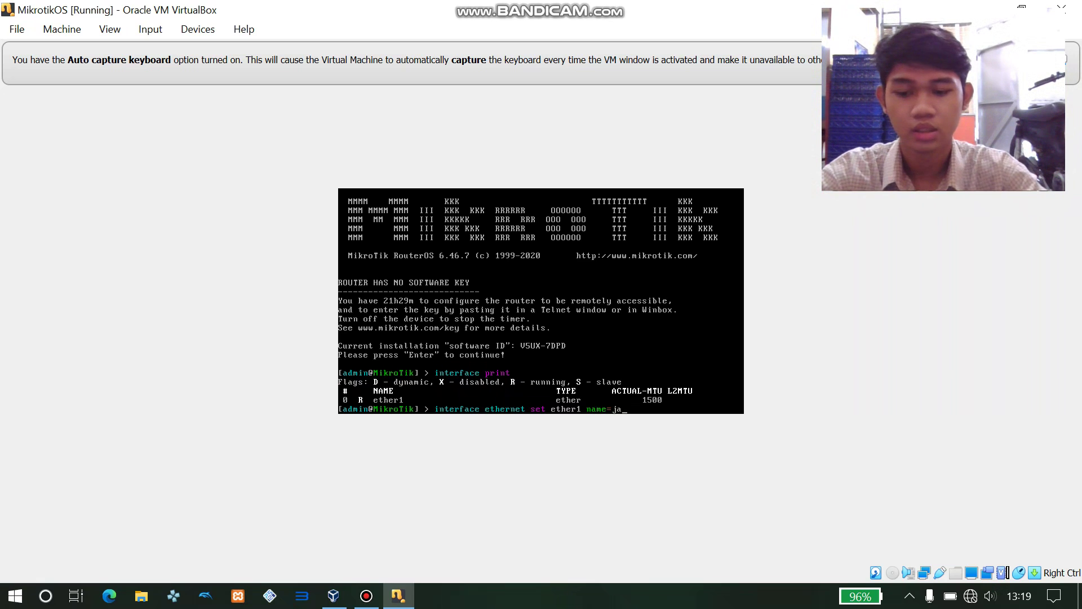
{"action": "type", "text": "rkom1"}
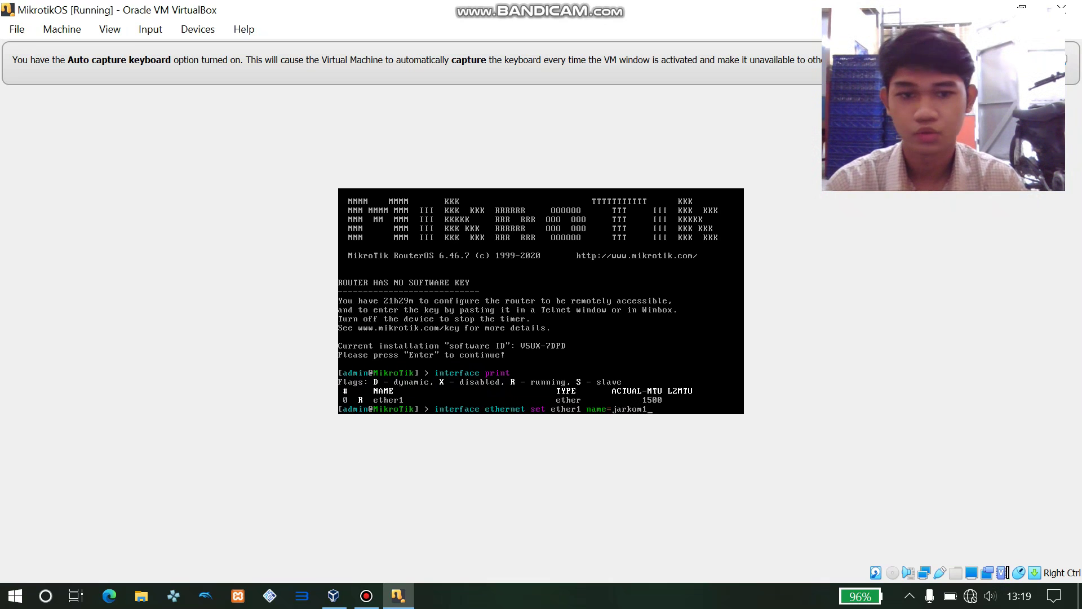
{"action": "key", "text": "Return"}
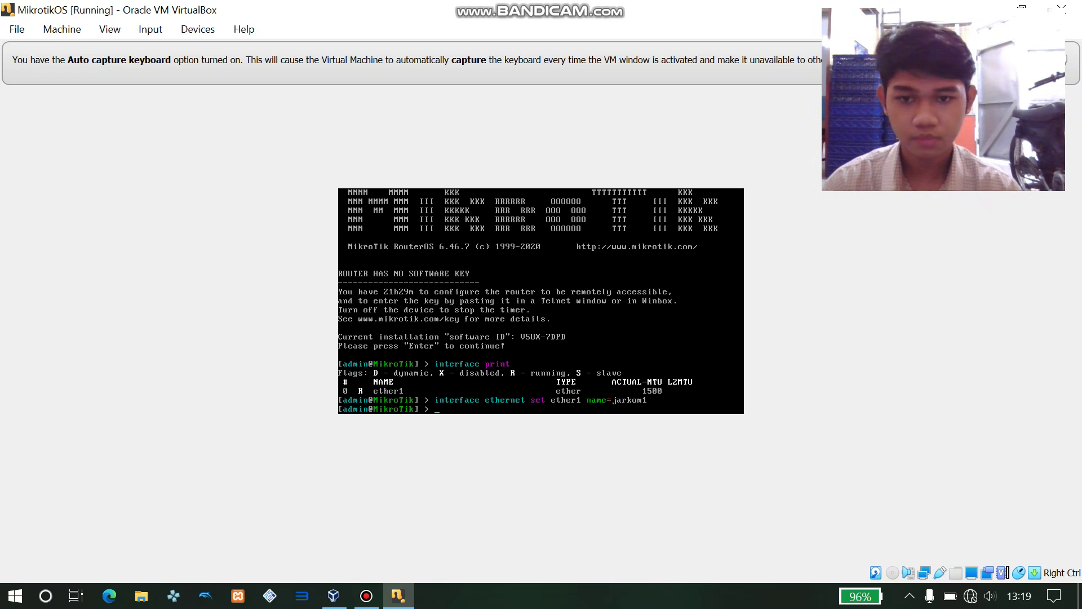
Run interface print again to check the name of the renamed interface.
{"action": "type", "text": "in"}
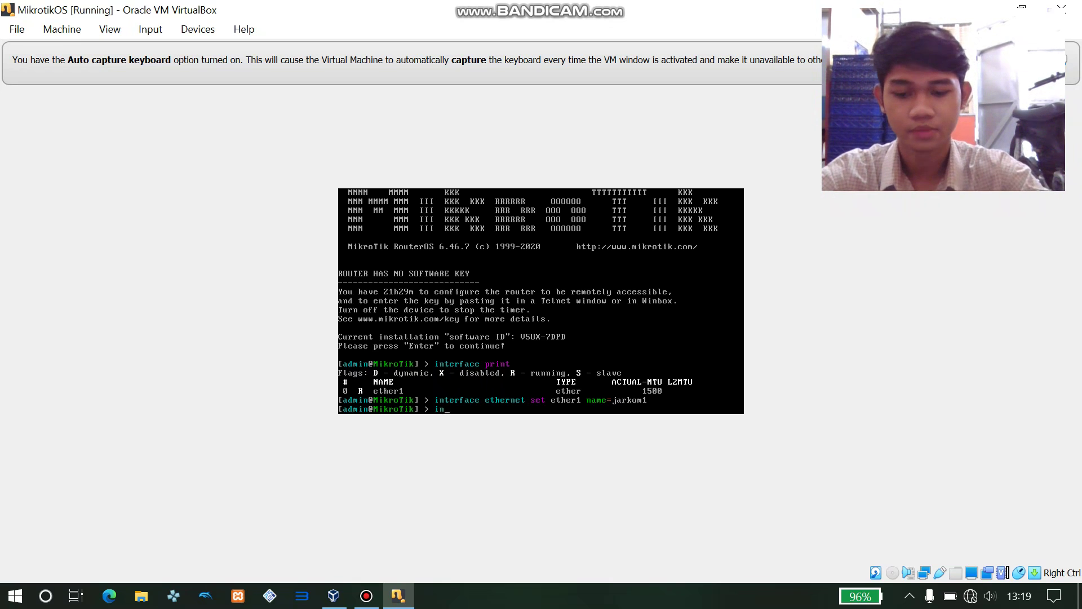
{"action": "type", "text": "terface "}
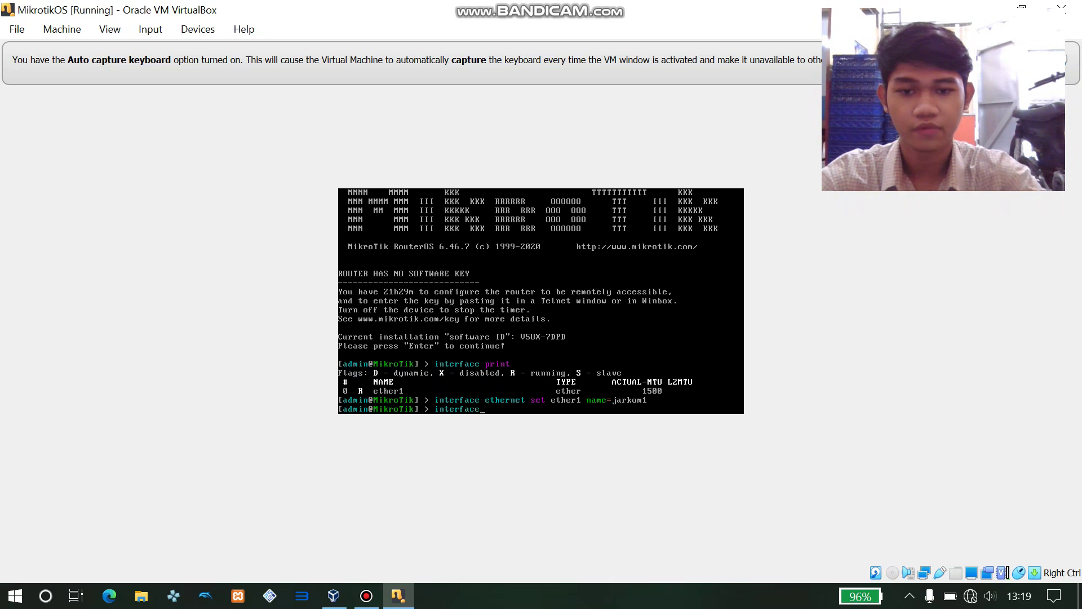
{"action": "type", "text": "prin"}
{"action": "type", "text": "t"}
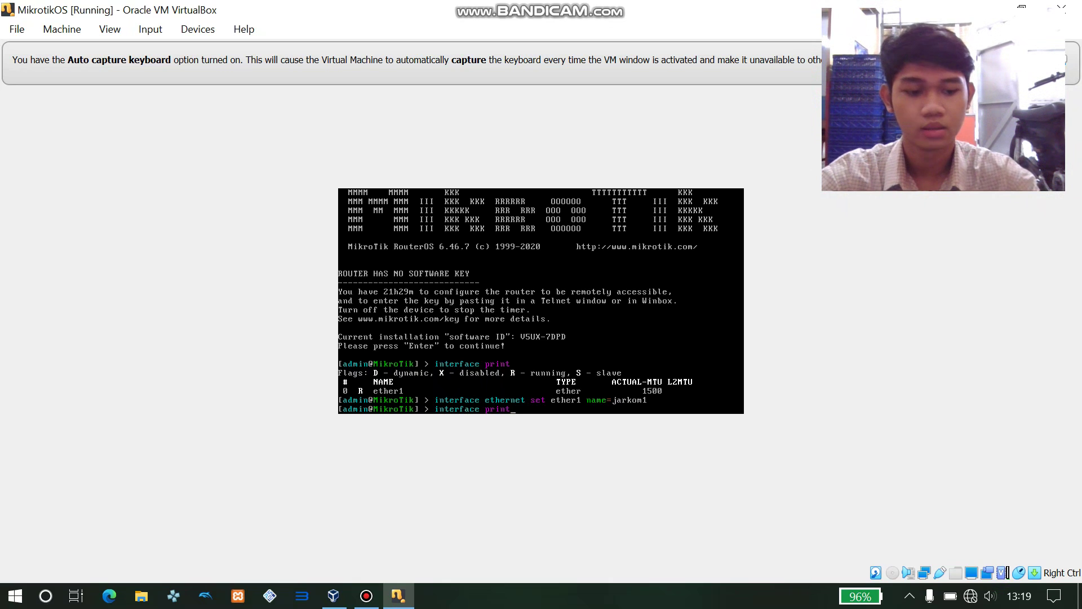
{"action": "key", "text": "Return"}
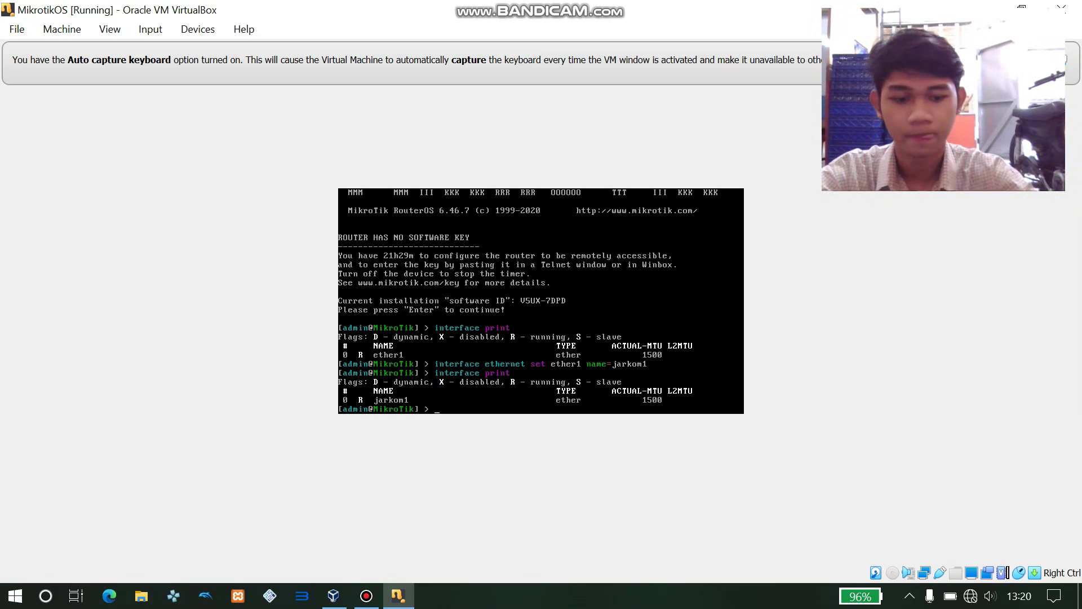
Add the IP address 192.168.10.1/24 to the jarkom1 interface with the ip address add command.
{"action": "type", "text": "addre"}
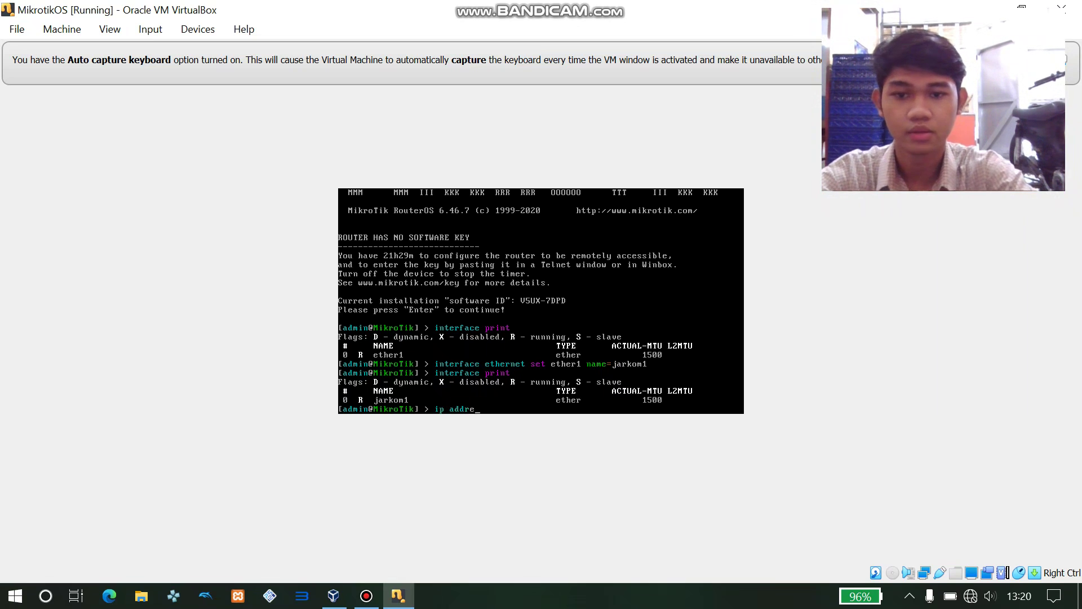
{"action": "type", "text": "ss"}
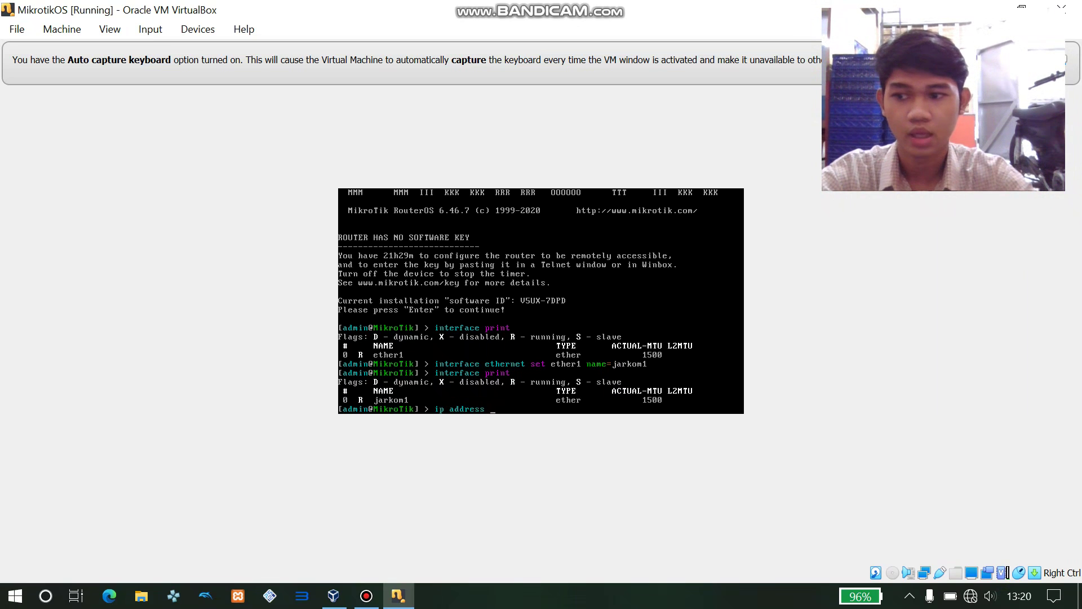
{"action": "type", "text": " add"}
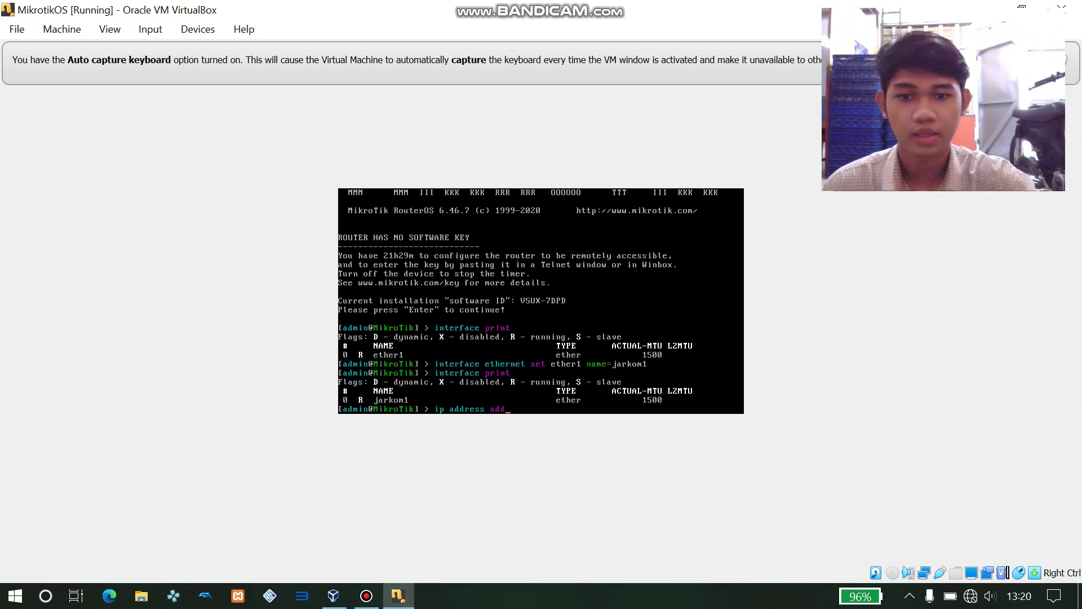
{"action": "key", "text": "Return"}
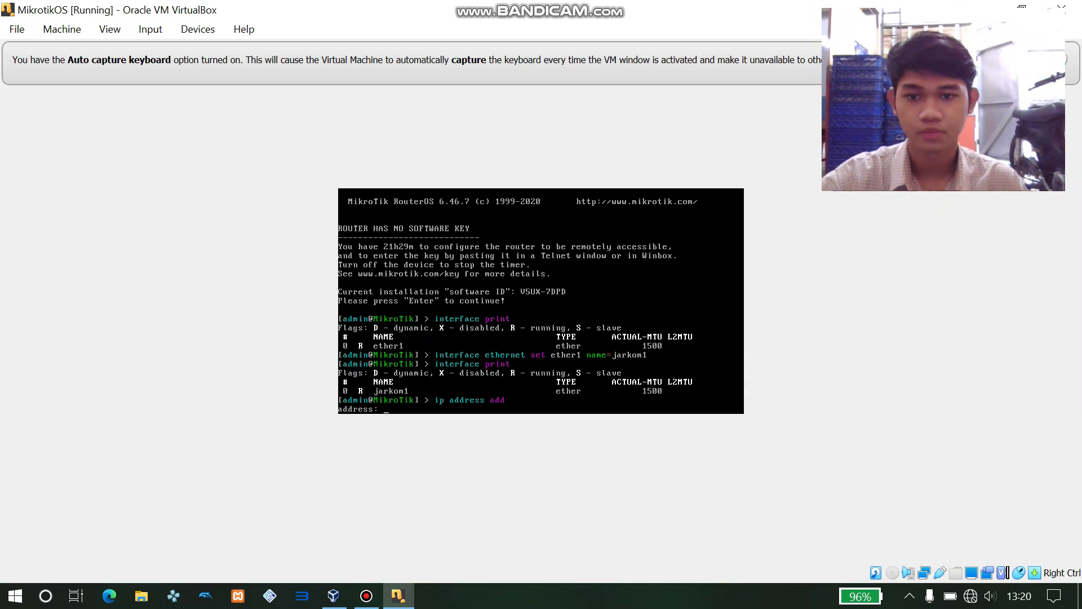
{"action": "type", "text": "19"}
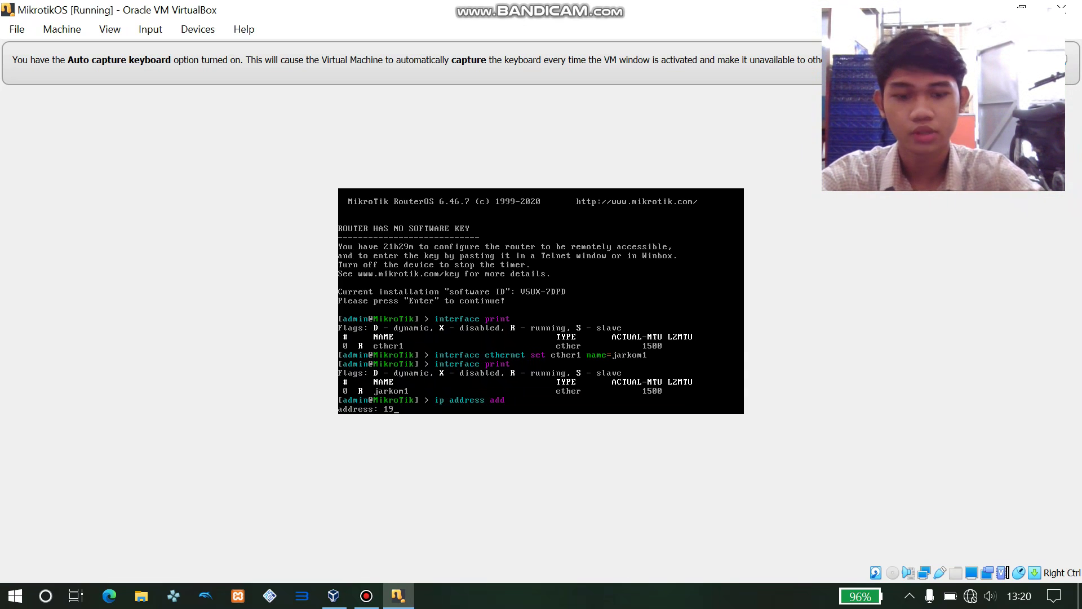
{"action": "type", "text": "2.168"}
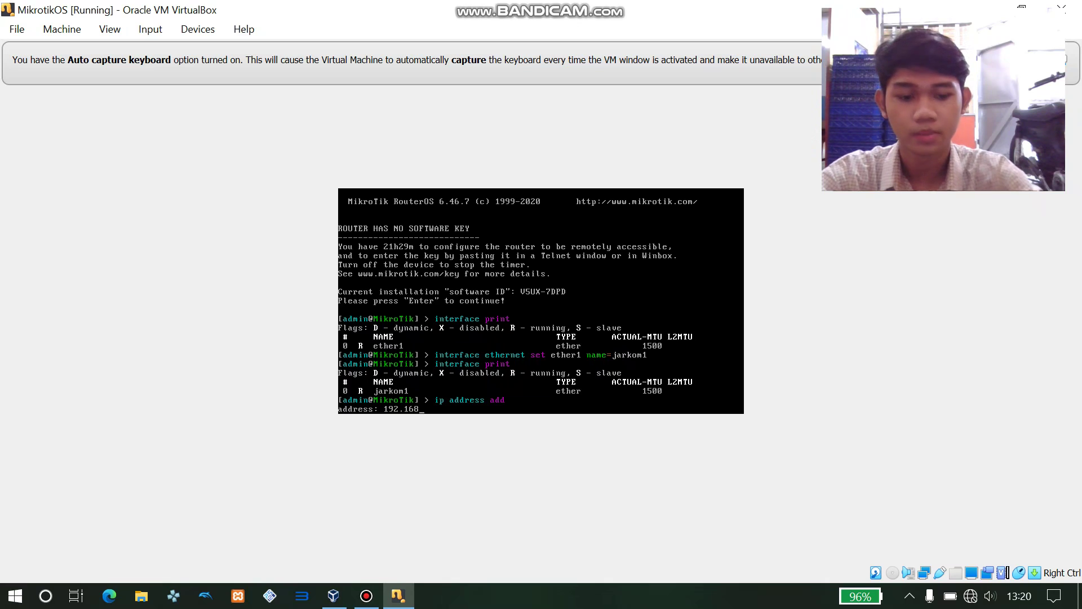
{"action": "type", "text": ".10"}
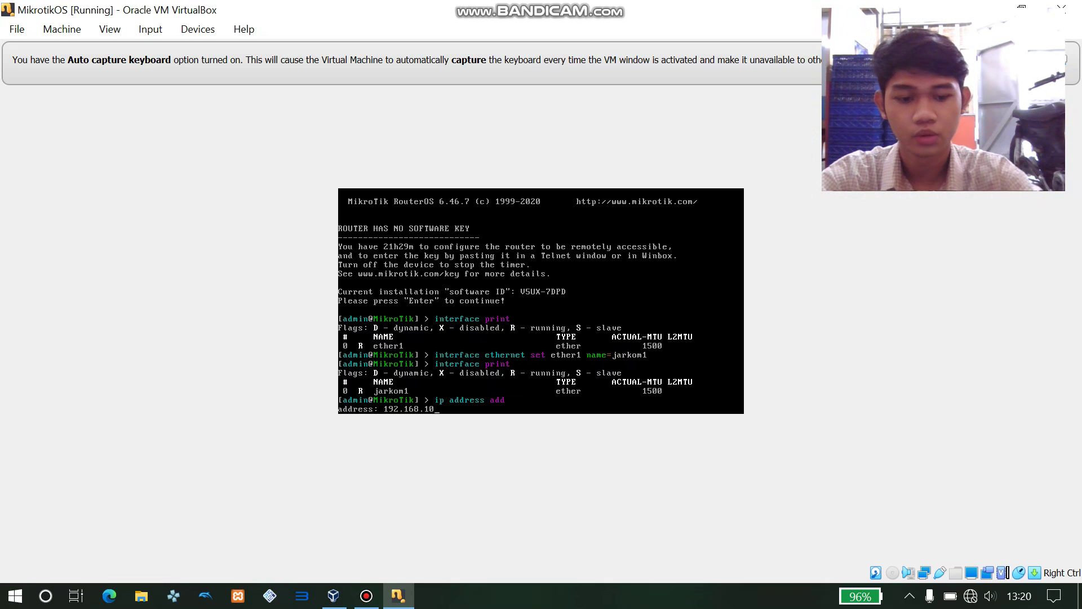
{"action": "type", "text": ".1/24"}
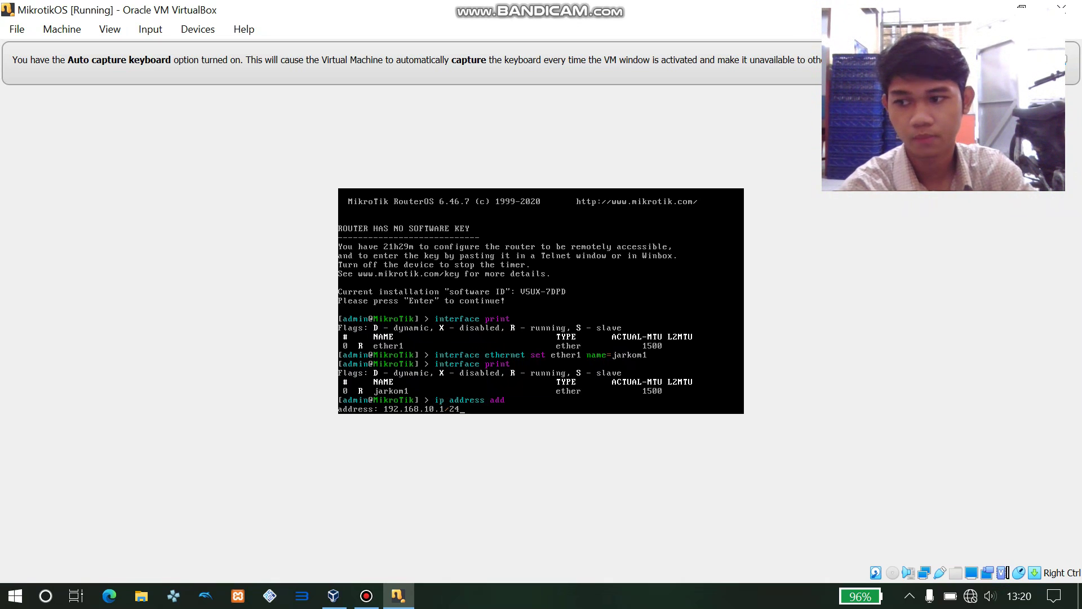
{"action": "key", "text": "Return"}
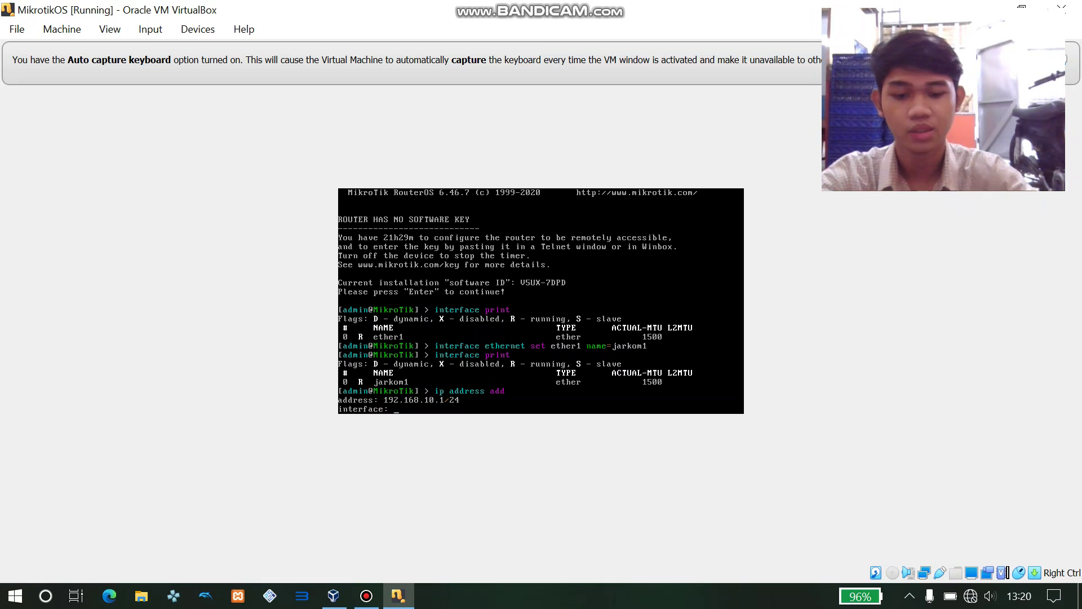
{"action": "type", "text": "jark"}
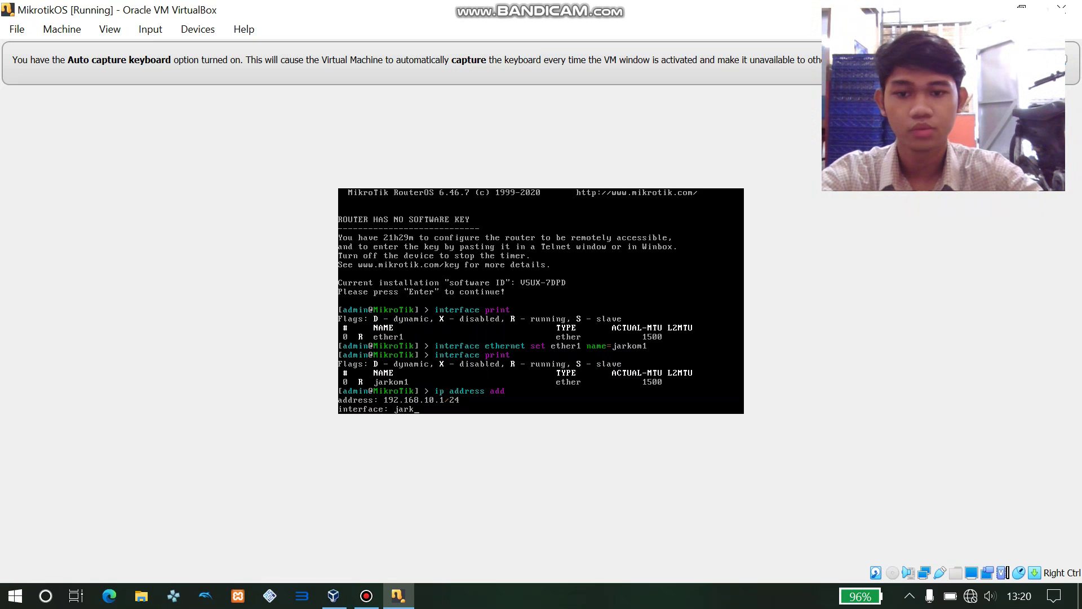
{"action": "type", "text": "om1"}
{"action": "key", "text": "Return"}
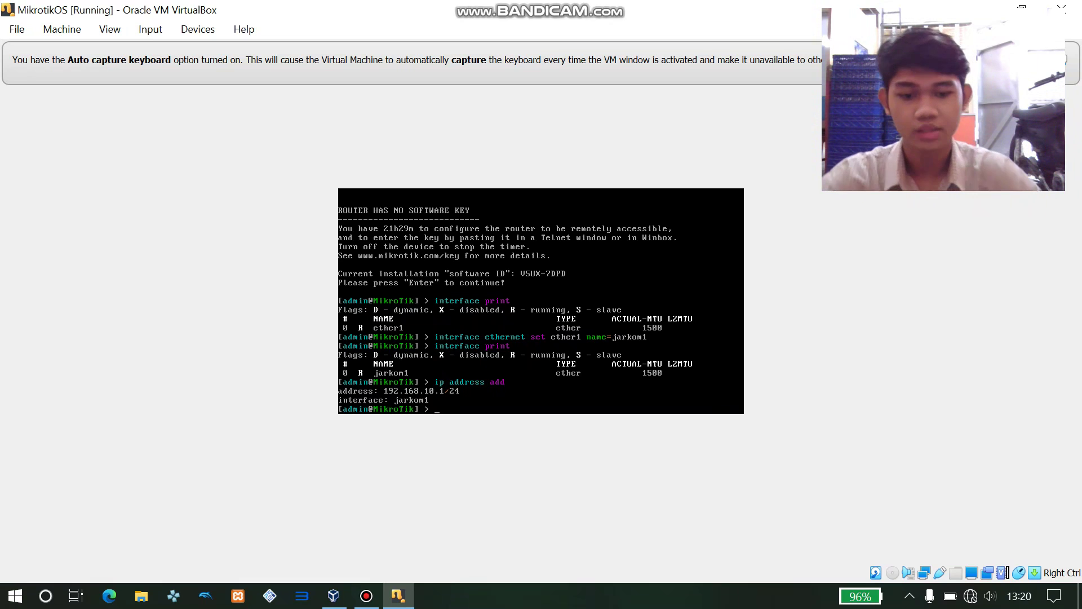
List the router's configured IP addresses with the ip address print command.
{"action": "type", "text": "ip addr"}
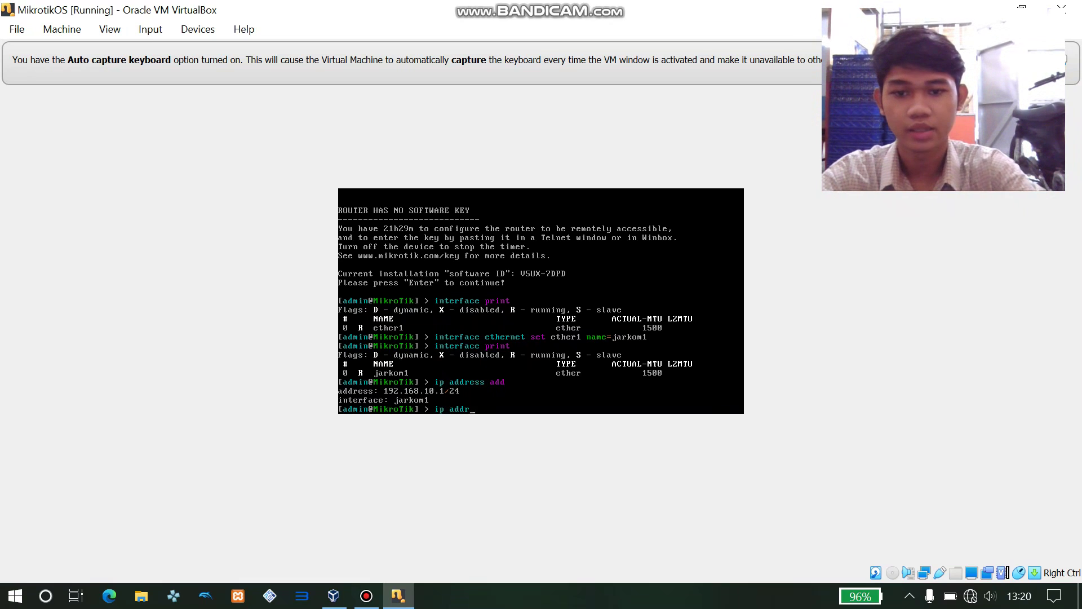
{"action": "type", "text": "ess print"}
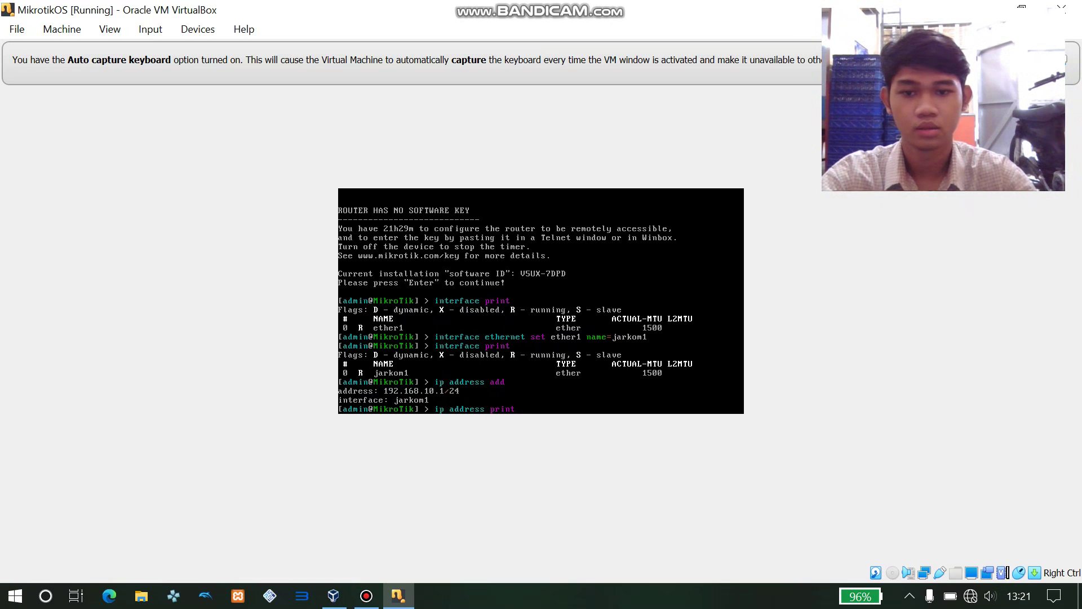
{"action": "key", "text": "Return"}
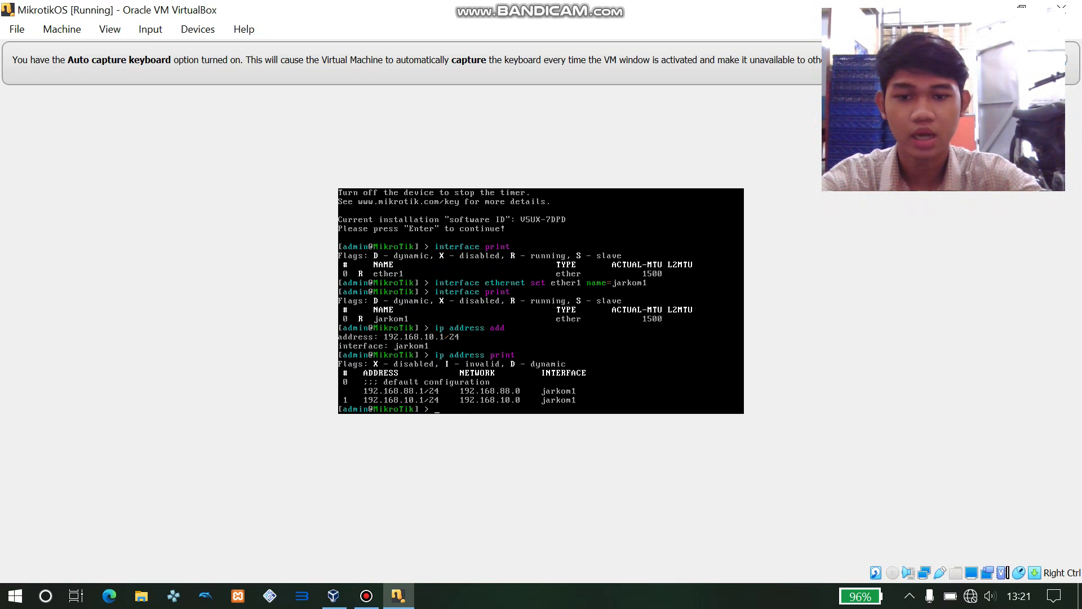
Add a NAT masquerade rule with the command ip firewall nat add chain=srcnat out-interface=jarkom1 action=masquerade.
{"action": "type", "text": "firewall"}
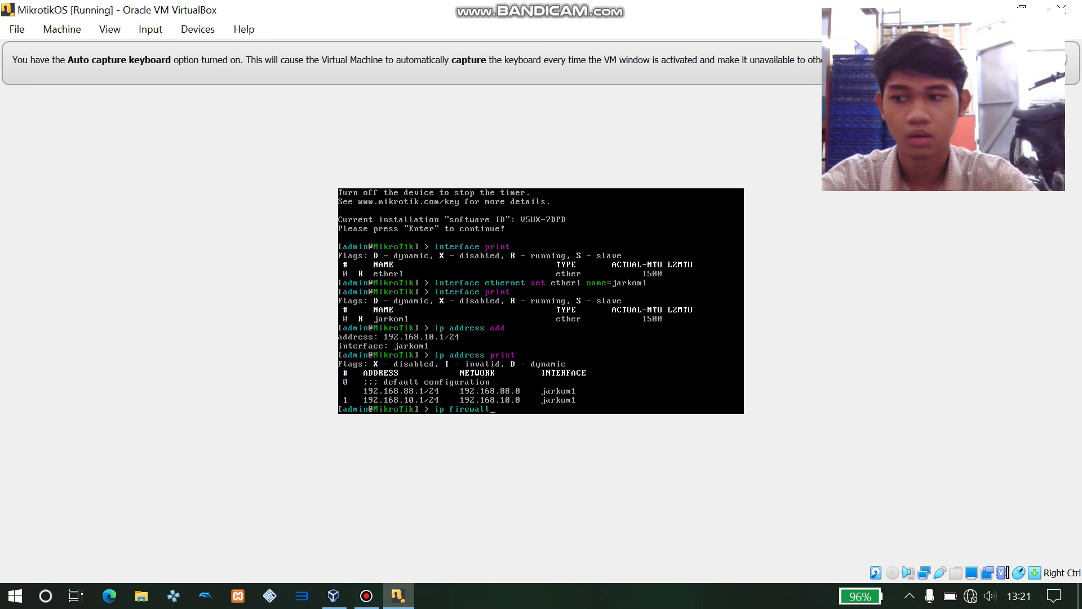
{"action": "type", "text": " nat"}
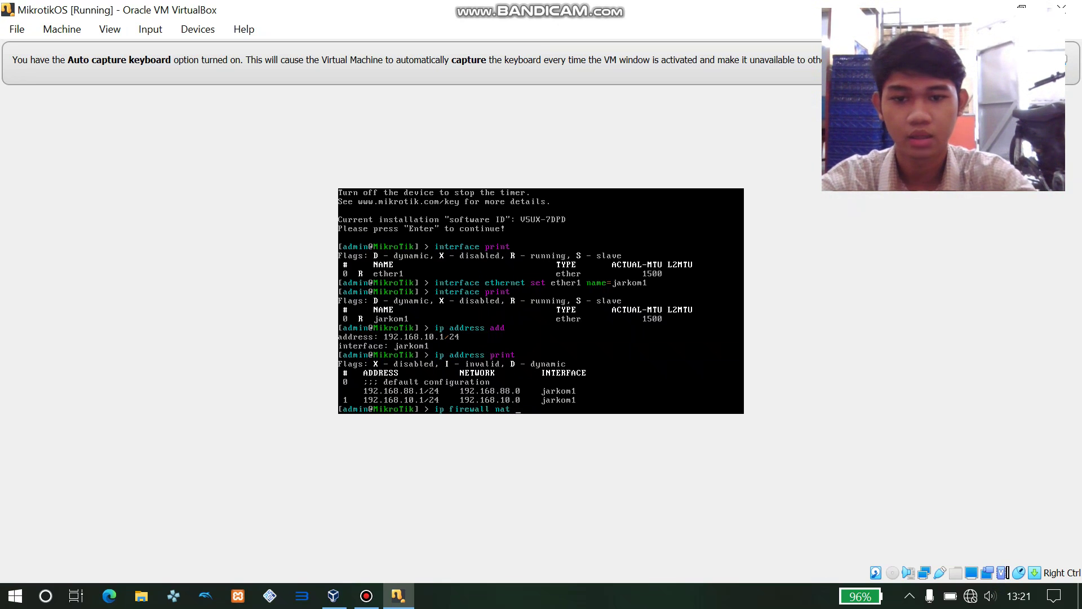
{"action": "type", "text": " add "}
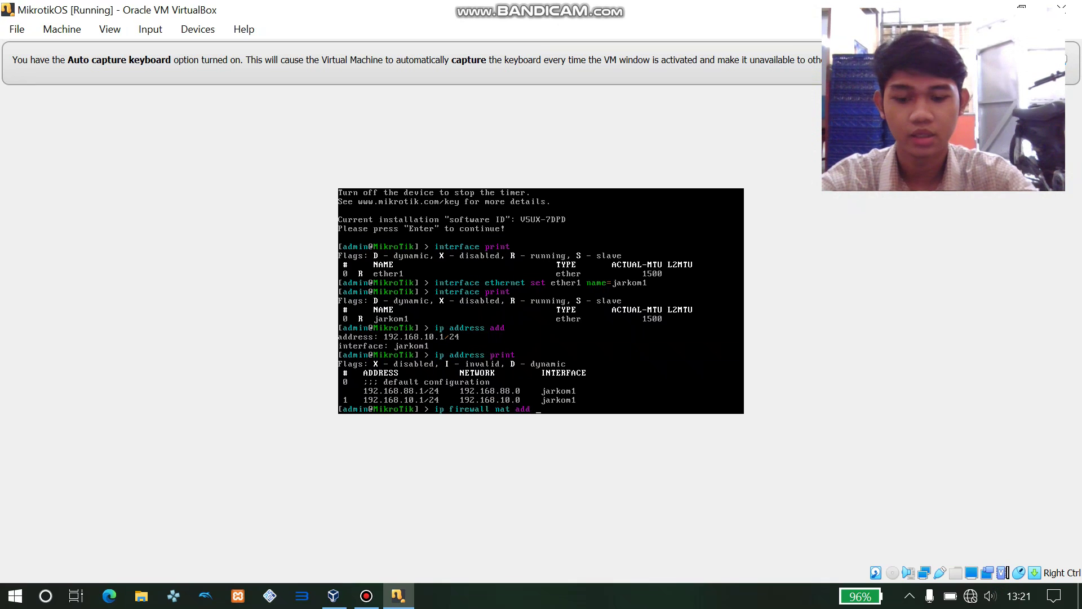
{"action": "type", "text": "chain"}
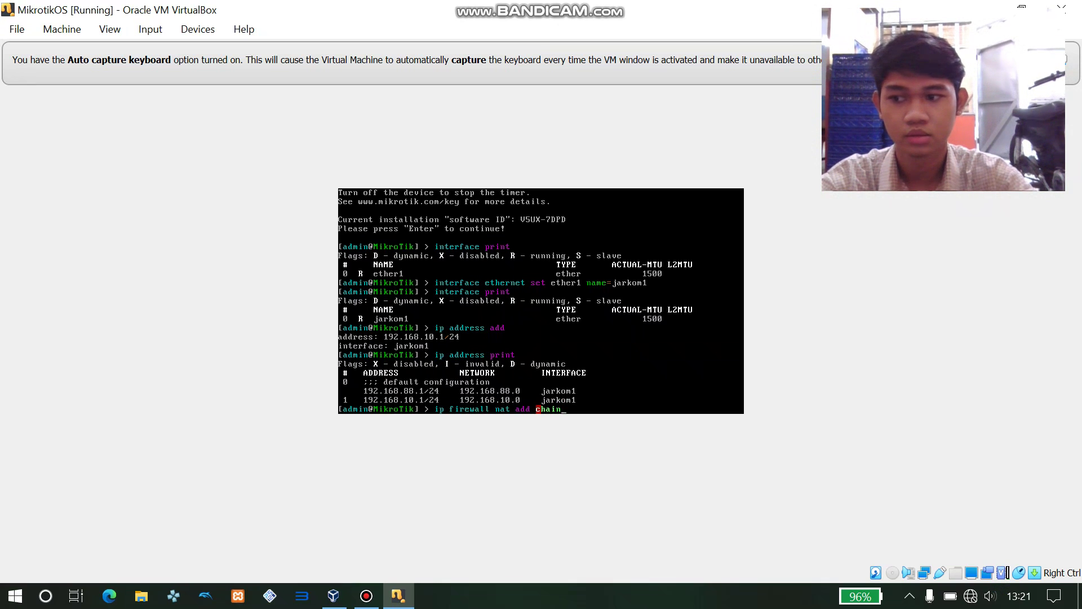
{"action": "type", "text": "="}
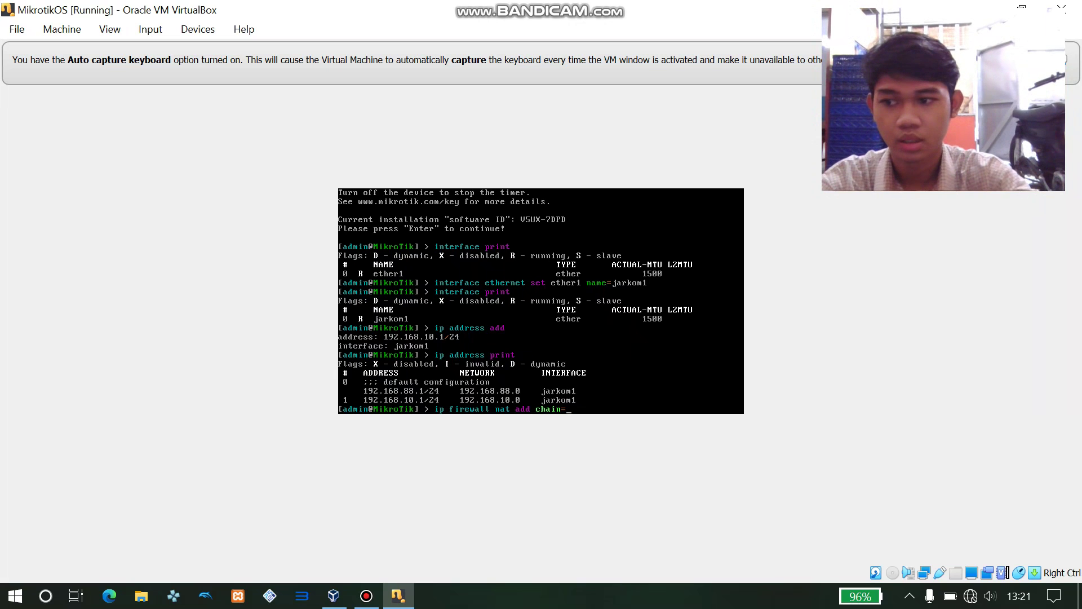
{"action": "type", "text": "srcnat"}
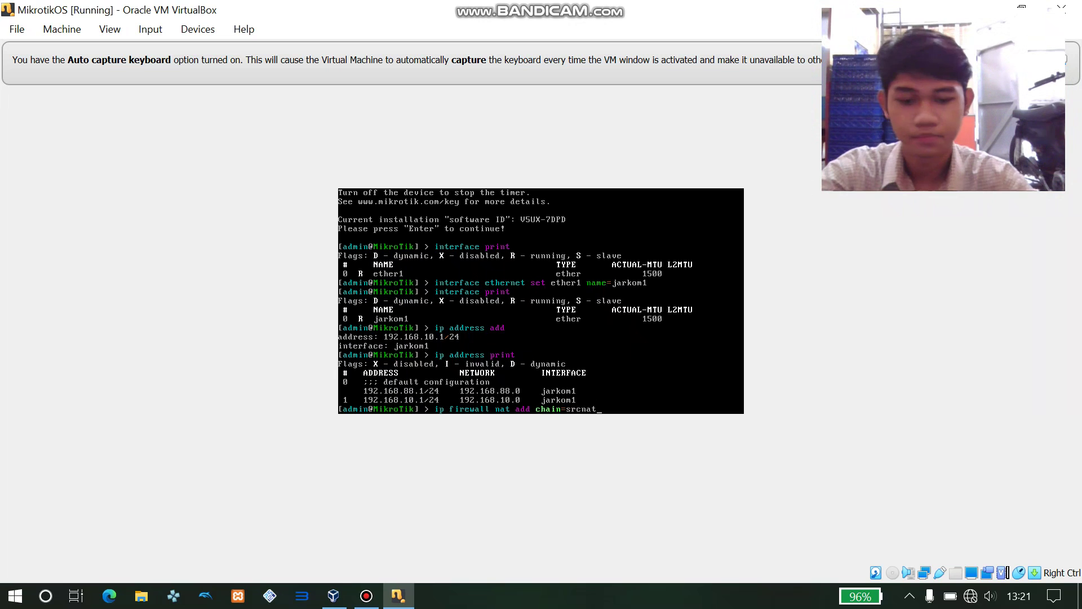
{"action": "type", "text": " out-"}
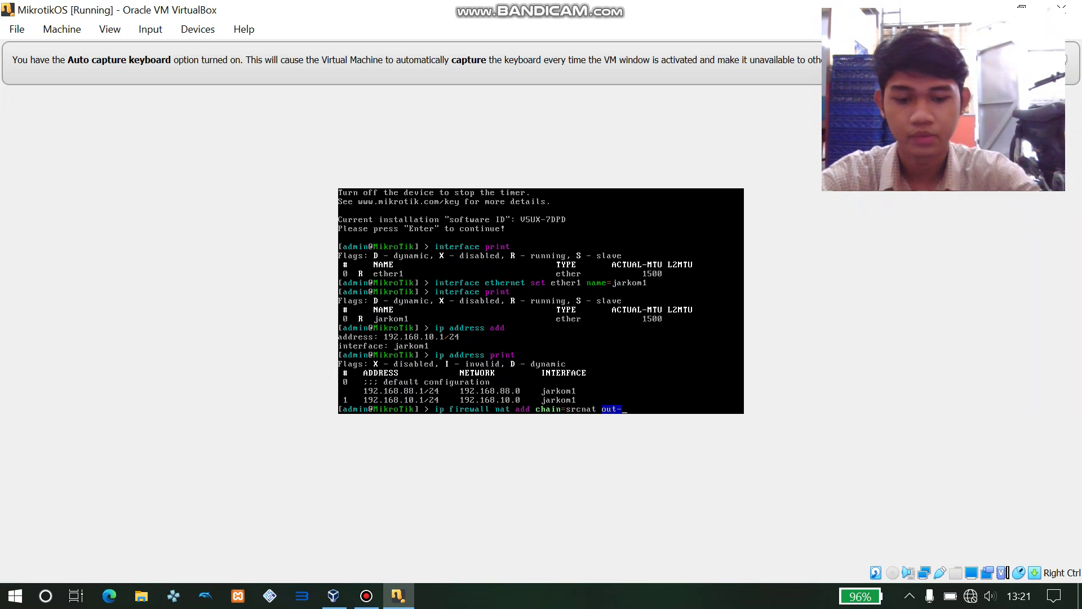
{"action": "type", "text": "interface="}
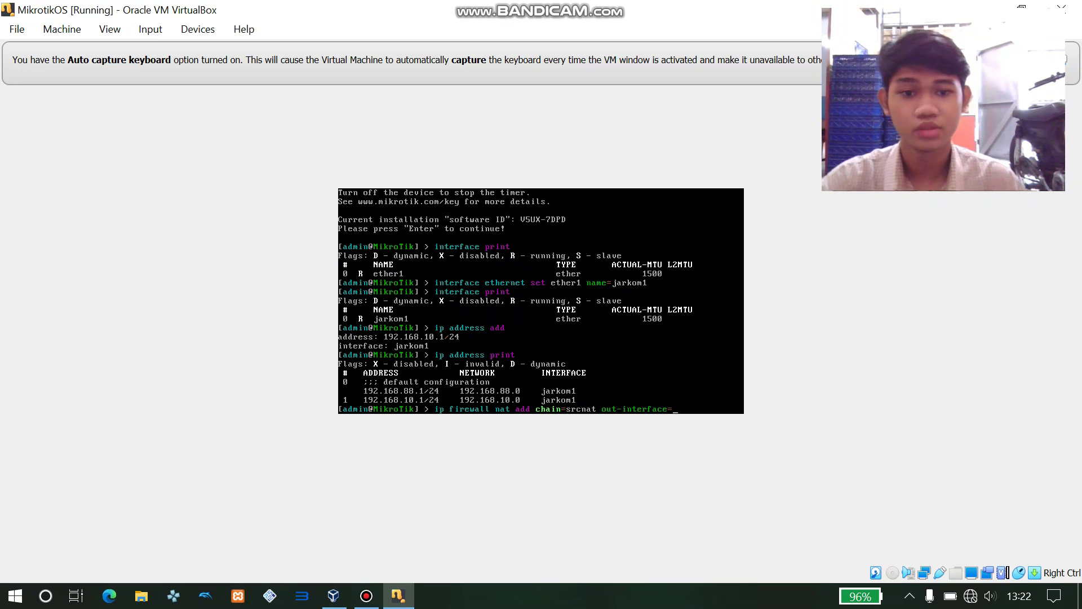
{"action": "type", "text": "jarkom1"}
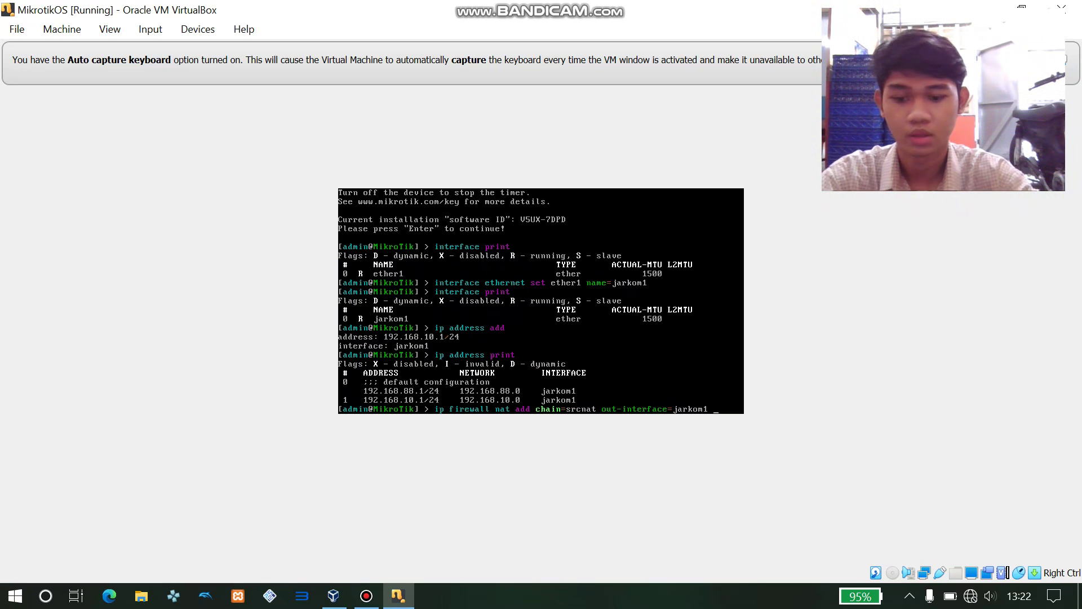
{"action": "type", "text": " actio"}
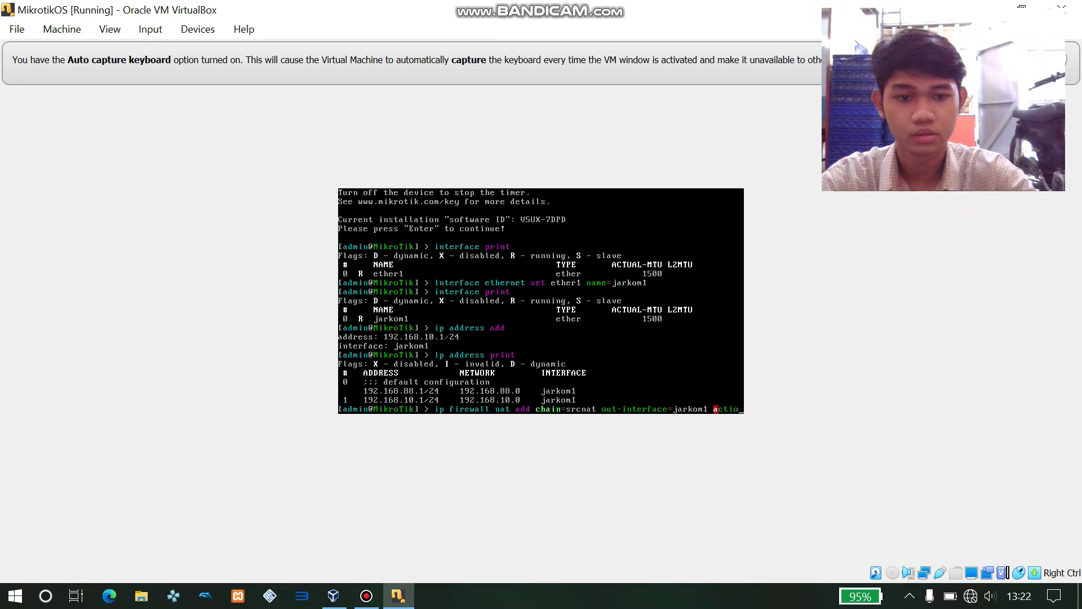
{"action": "type", "text": "n=m"}
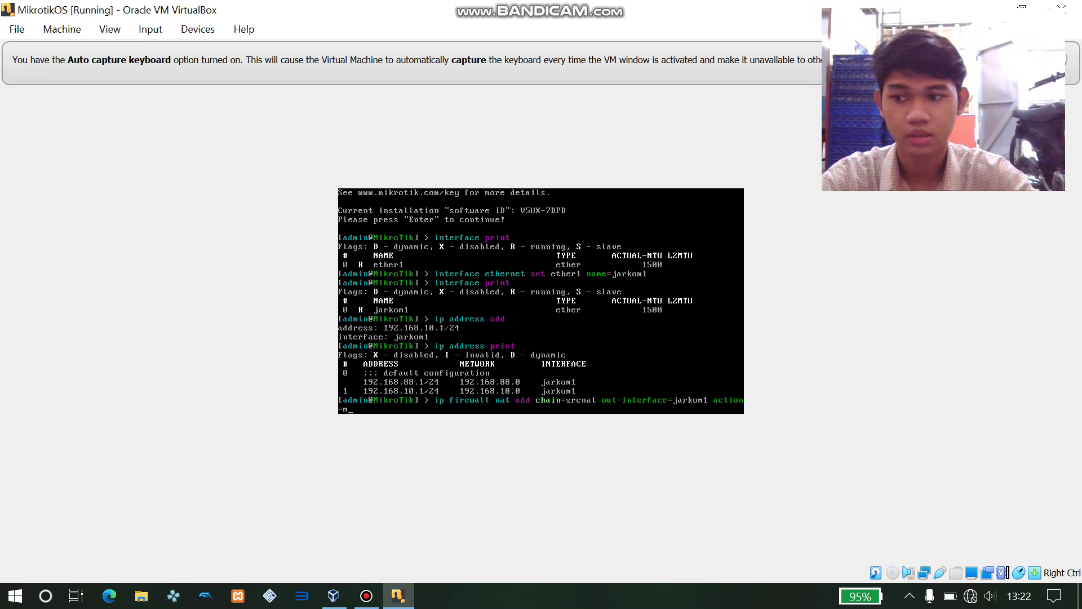
{"action": "type", "text": "as"}
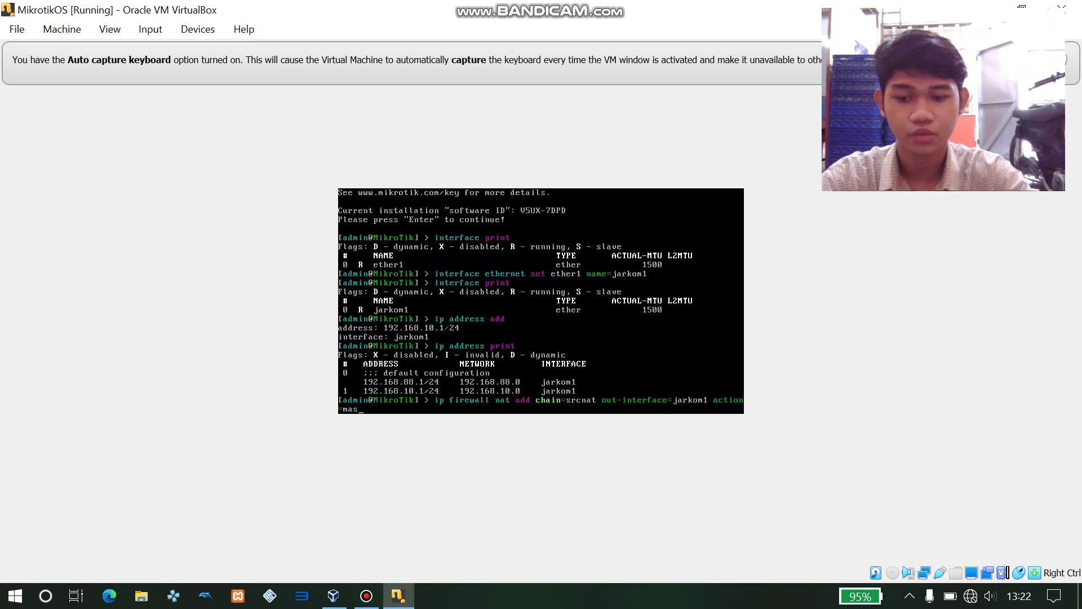
{"action": "type", "text": "que"}
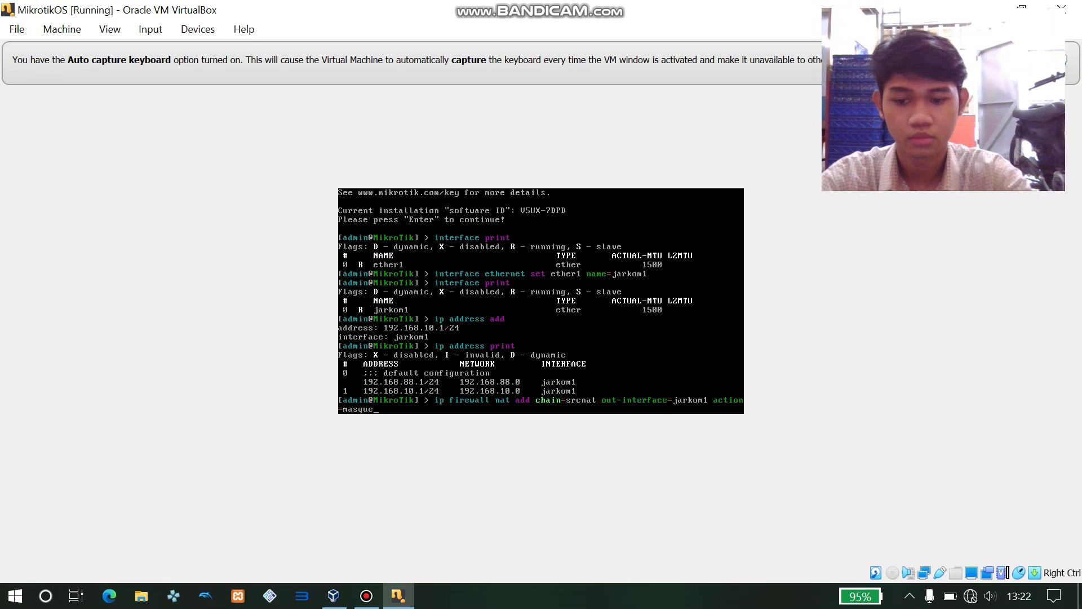
{"action": "type", "text": "rade"}
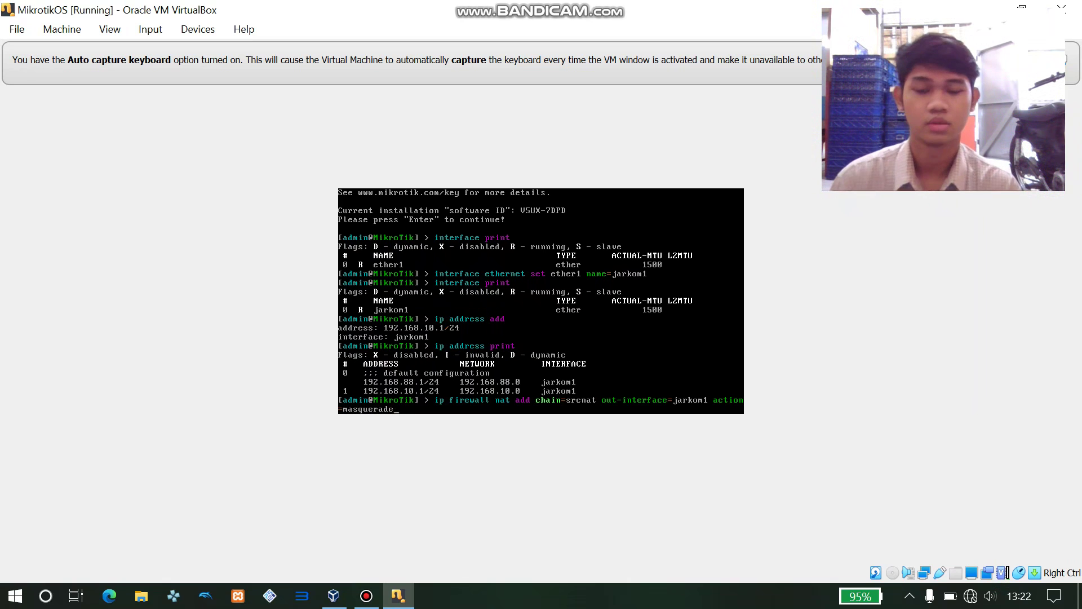
{"action": "key", "text": "Return"}
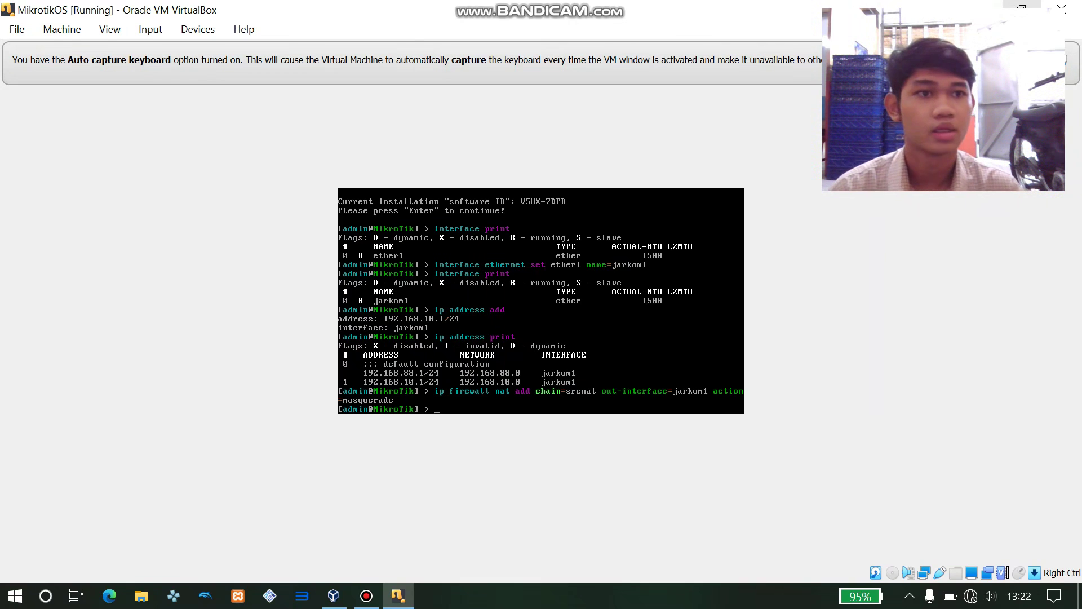
Restore the virtual machine window to a smaller size and open the network settings of MikrotikOS from VirtualBox Manager.
{"action": "left_click", "coordinate": [1022, 5]}
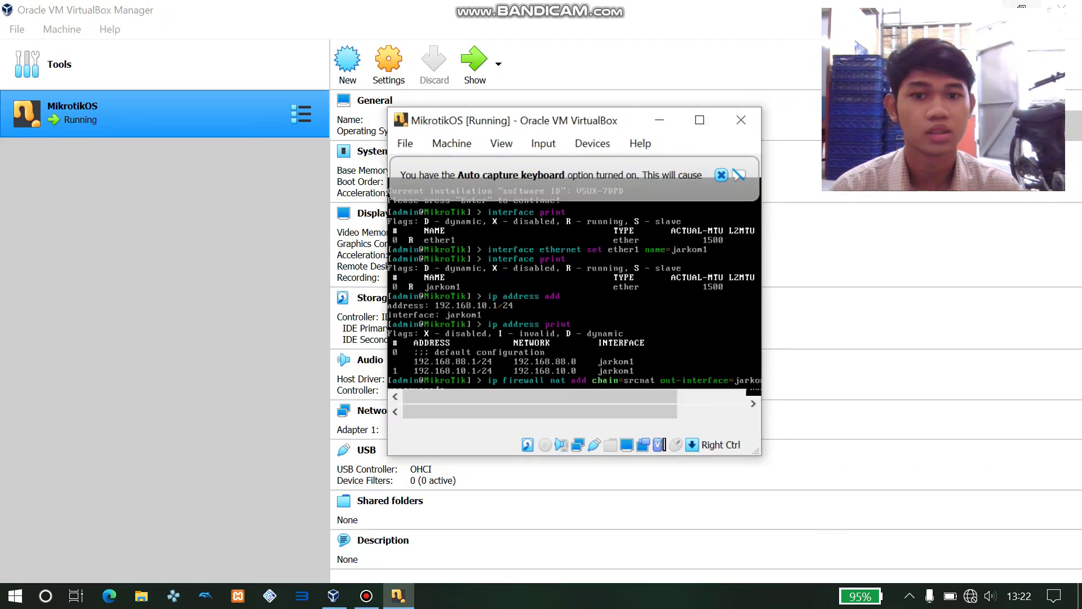
{"action": "left_click", "coordinate": [140, 119]}
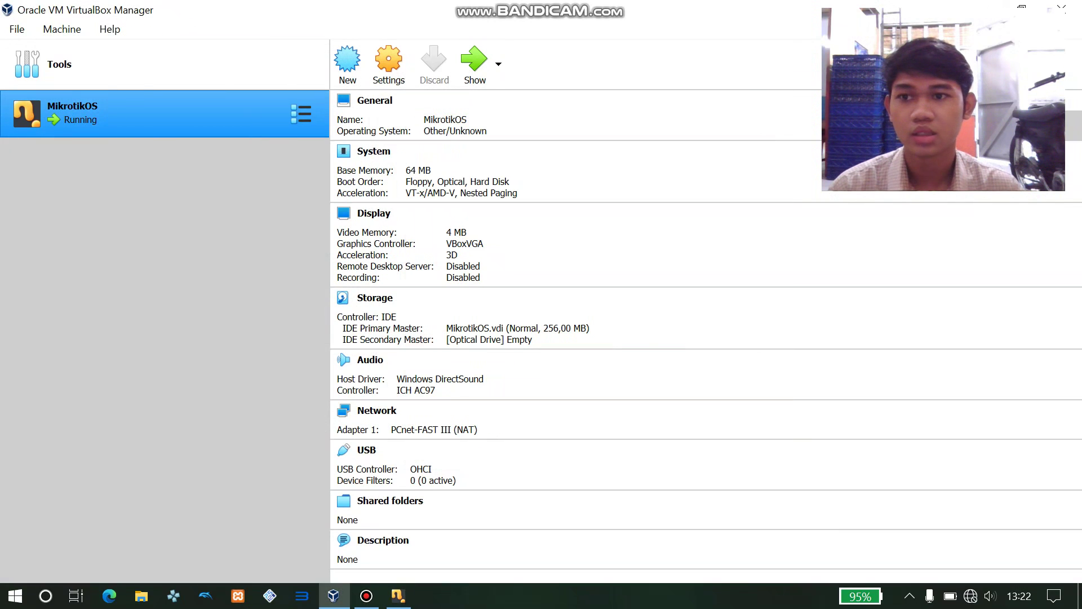
{"action": "right_click", "coordinate": [141, 119]}
{"action": "left_click", "coordinate": [186, 131]}
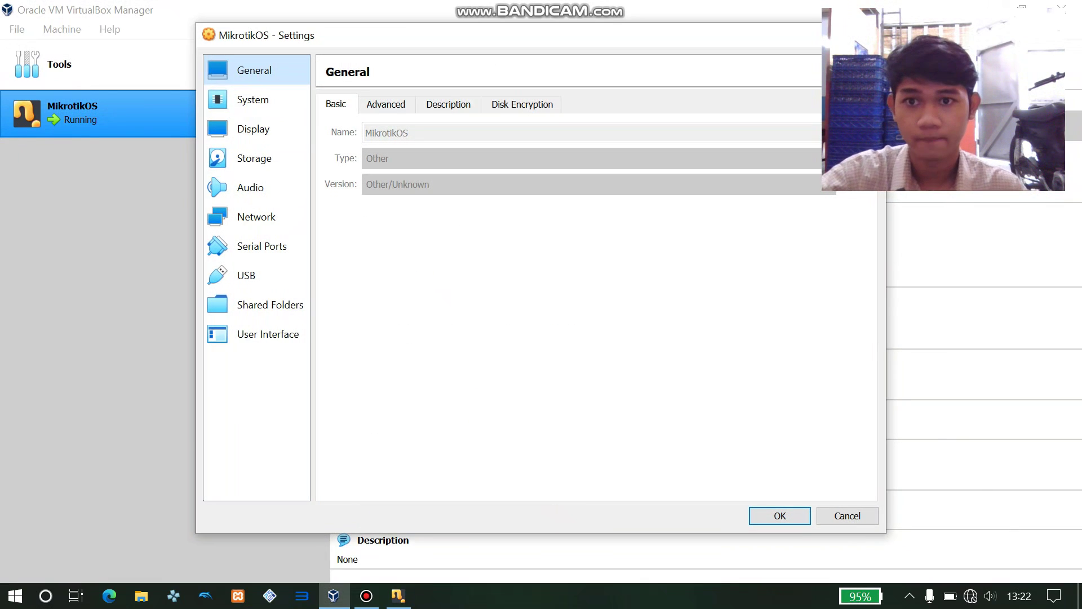
{"action": "left_click", "coordinate": [257, 217]}
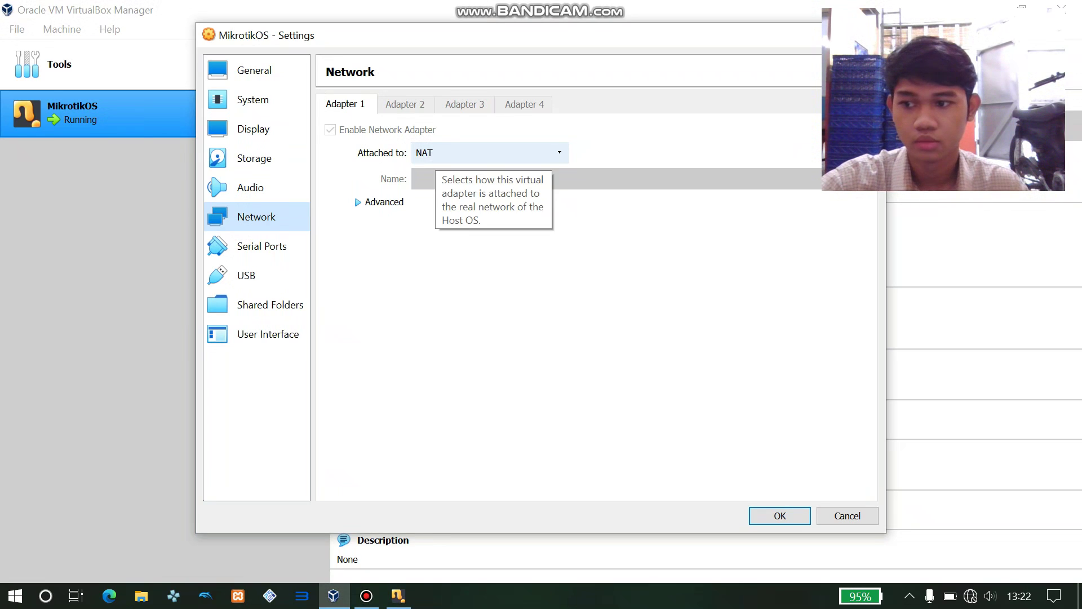
Attach network Adapter 1 of MikrotikOS to Host-only Adapter.
{"action": "left_click", "coordinate": [437, 159]}
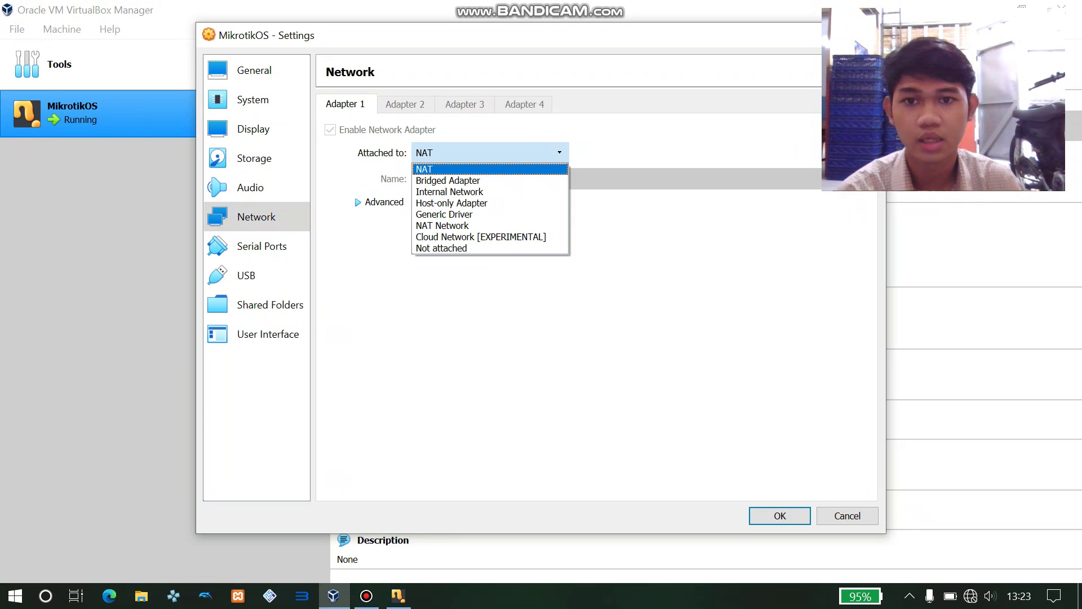
{"action": "key", "text": "Down"}
{"action": "key", "text": "Down"}
{"action": "key", "text": "Down"}
{"action": "key", "text": "Return"}
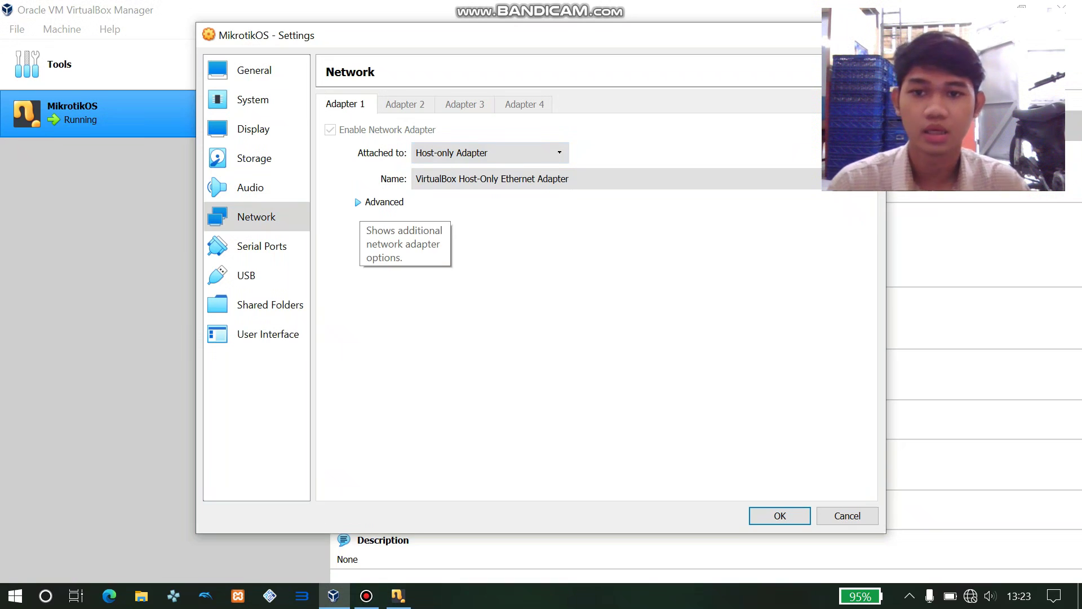
Use the Allow All promiscuous mode in Adapter 1's advanced options and save the MikrotikOS network settings.
{"action": "left_click", "coordinate": [361, 203]}
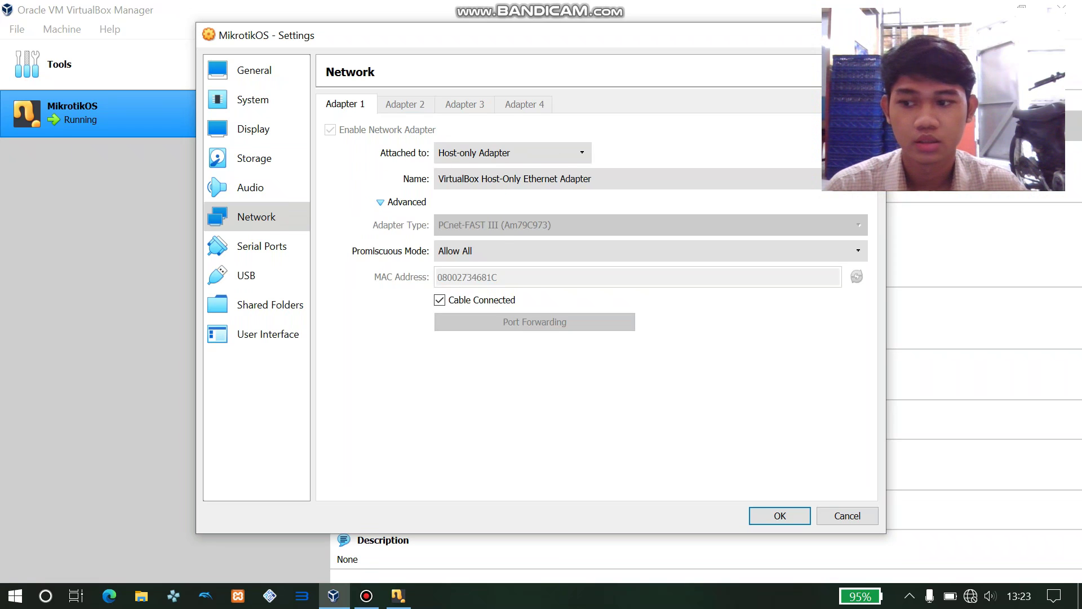
{"action": "left_click", "coordinate": [648, 251]}
{"action": "key", "text": "Return"}
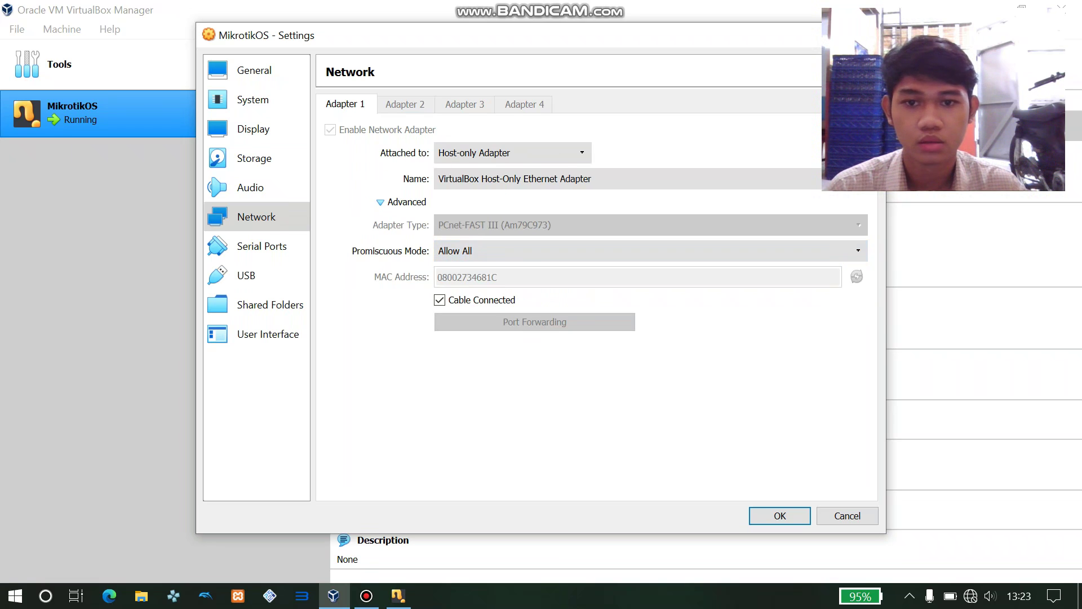
{"action": "left_click", "coordinate": [780, 515]}
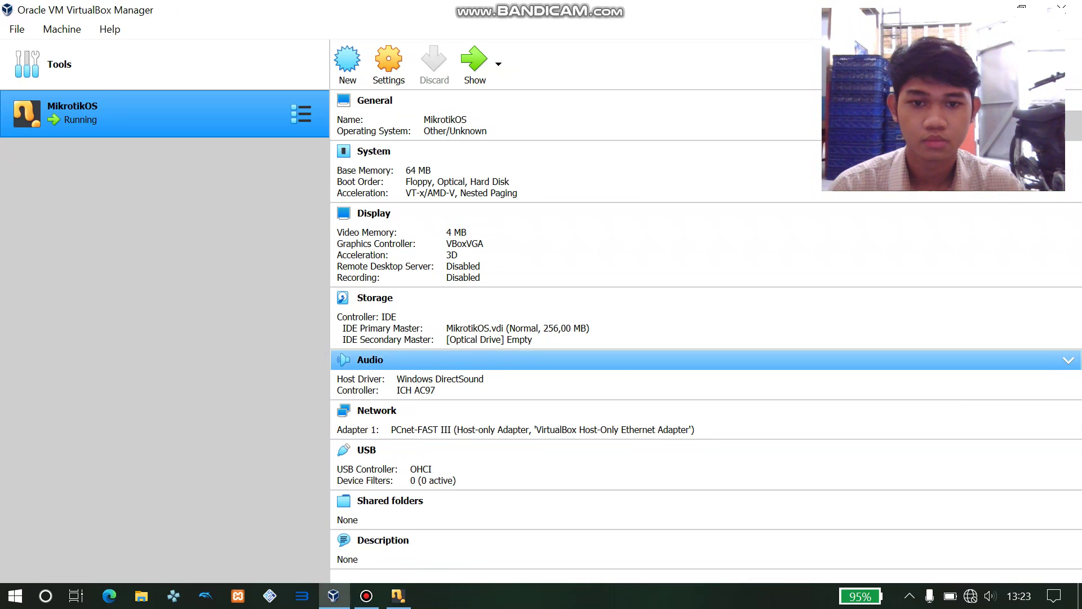
{"action": "left_click", "coordinate": [398, 596]}
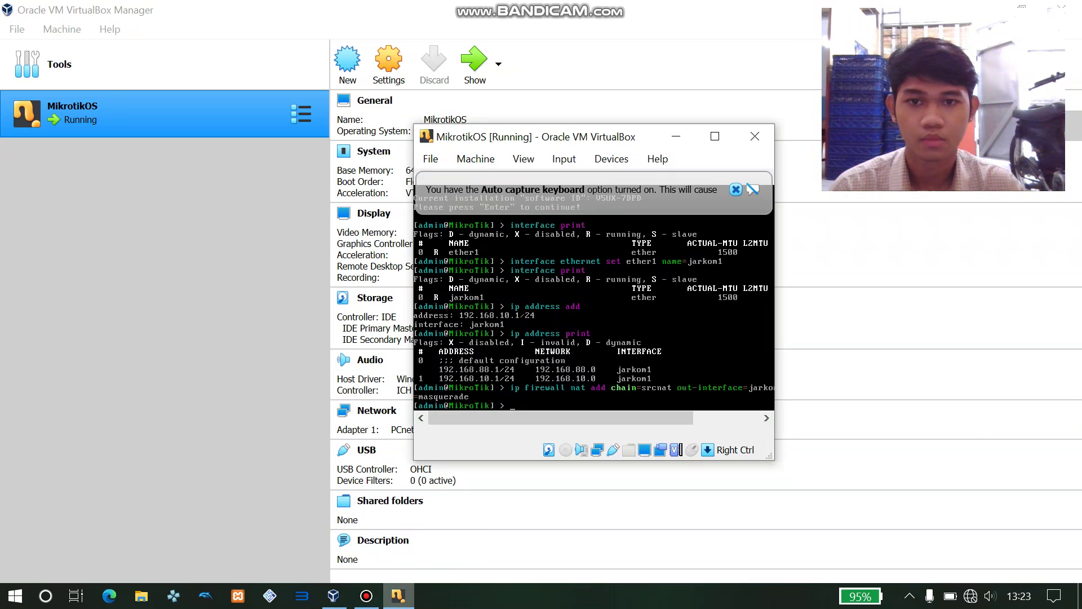
{"action": "left_click", "coordinate": [398, 596]}
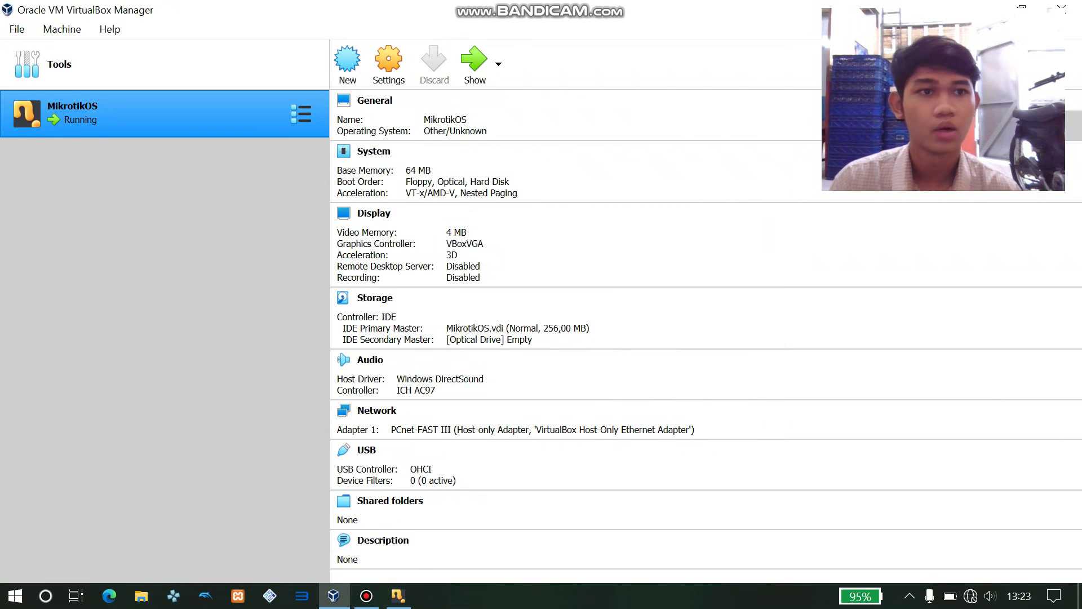
{"action": "key", "text": "super+d"}
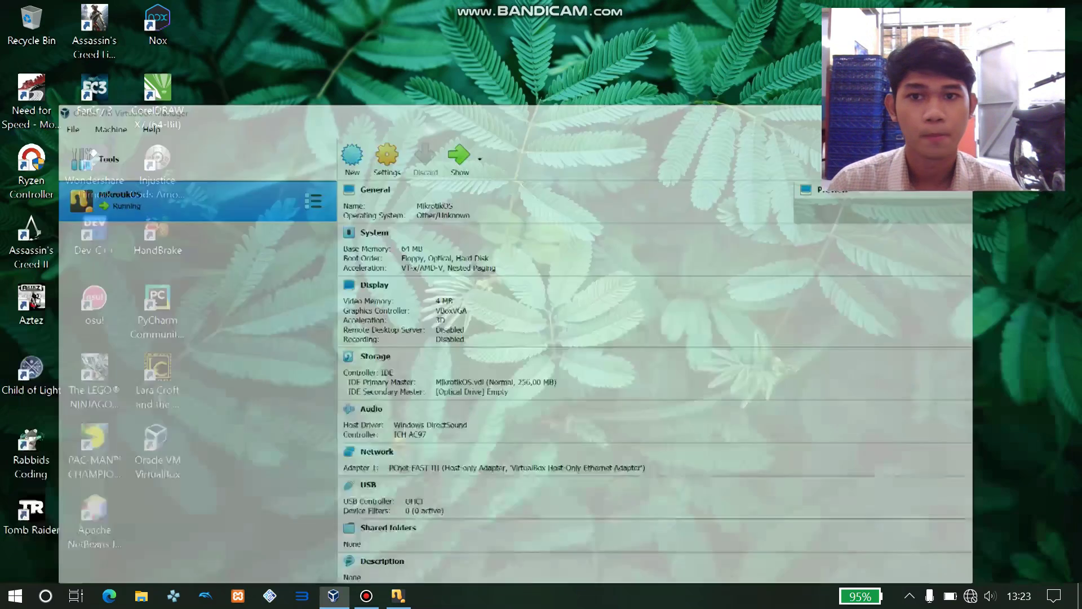
{"action": "key", "text": "super"}
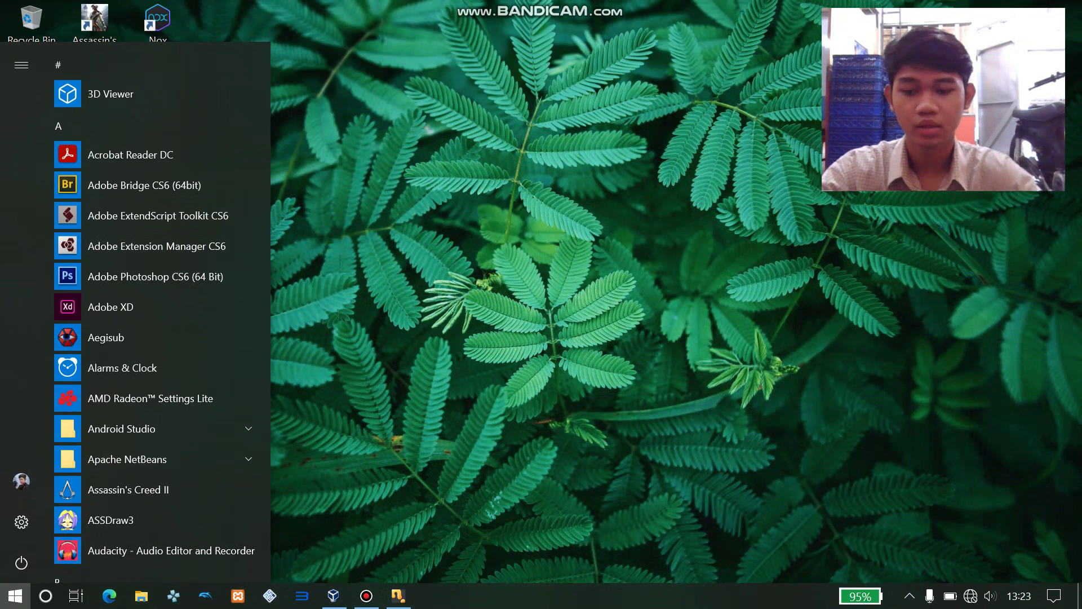
{"action": "type", "text": "adap"}
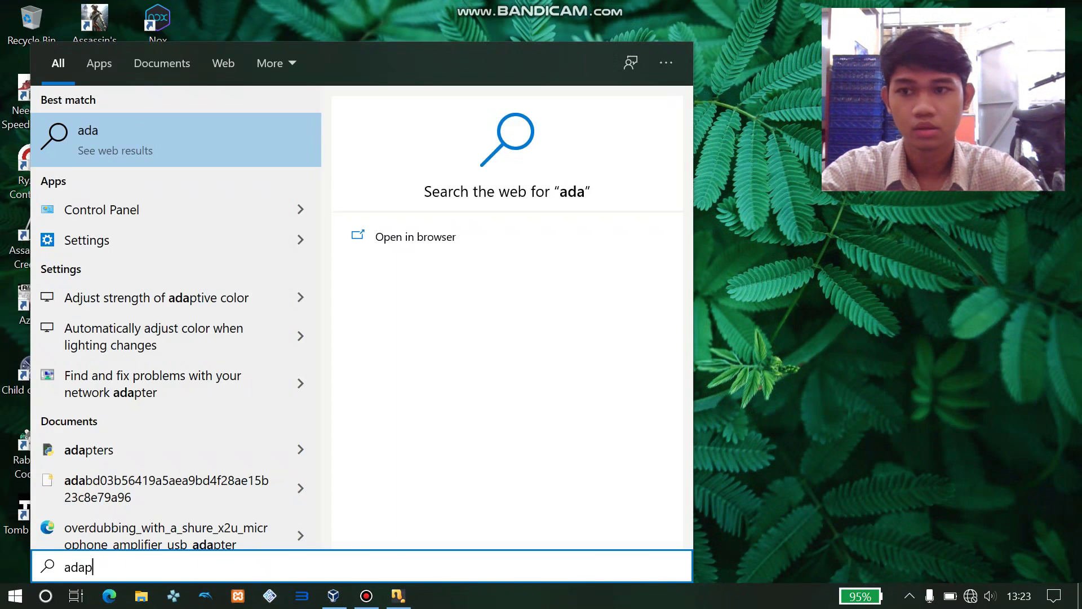
{"action": "type", "text": "ter"}
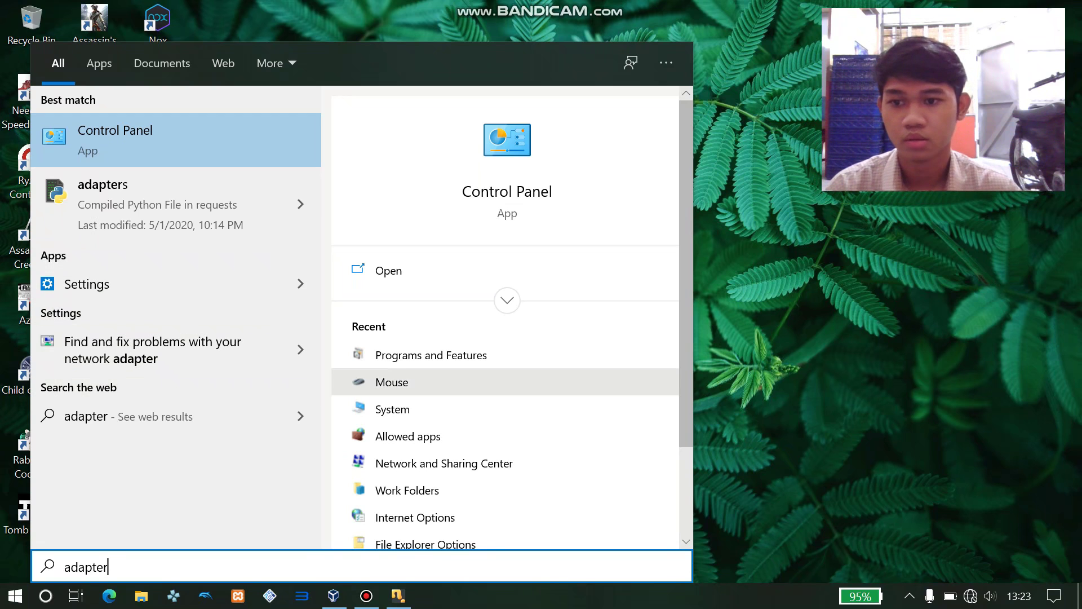
{"action": "key", "text": "Escape"}
Open the Windows network settings, check the network properties, and open the list of network adapters through Network and Sharing Center.
{"action": "left_click", "coordinate": [970, 596]}
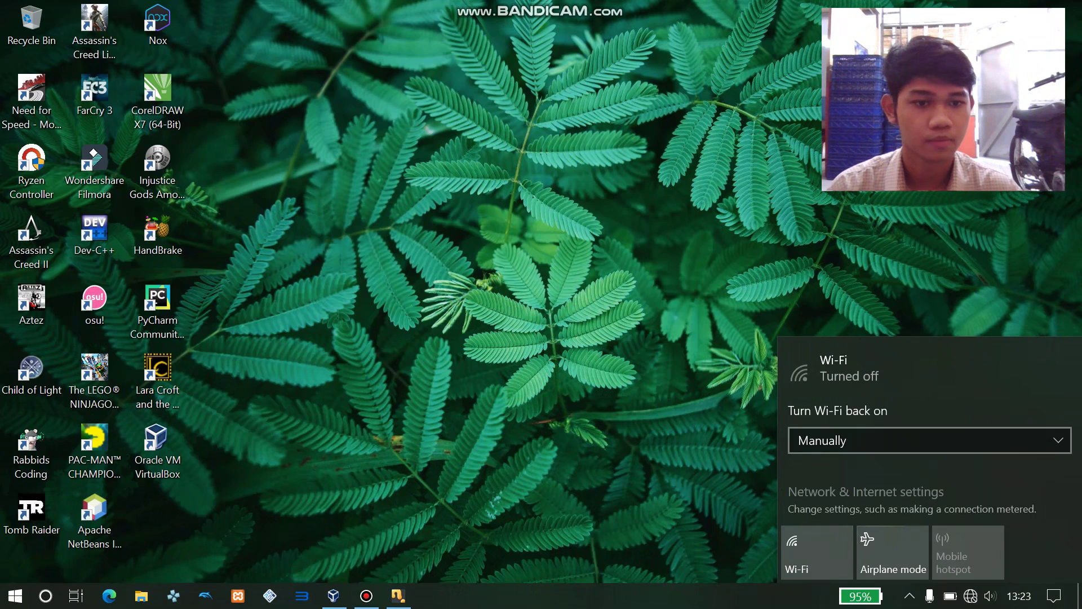
{"action": "left_click", "coordinate": [866, 492]}
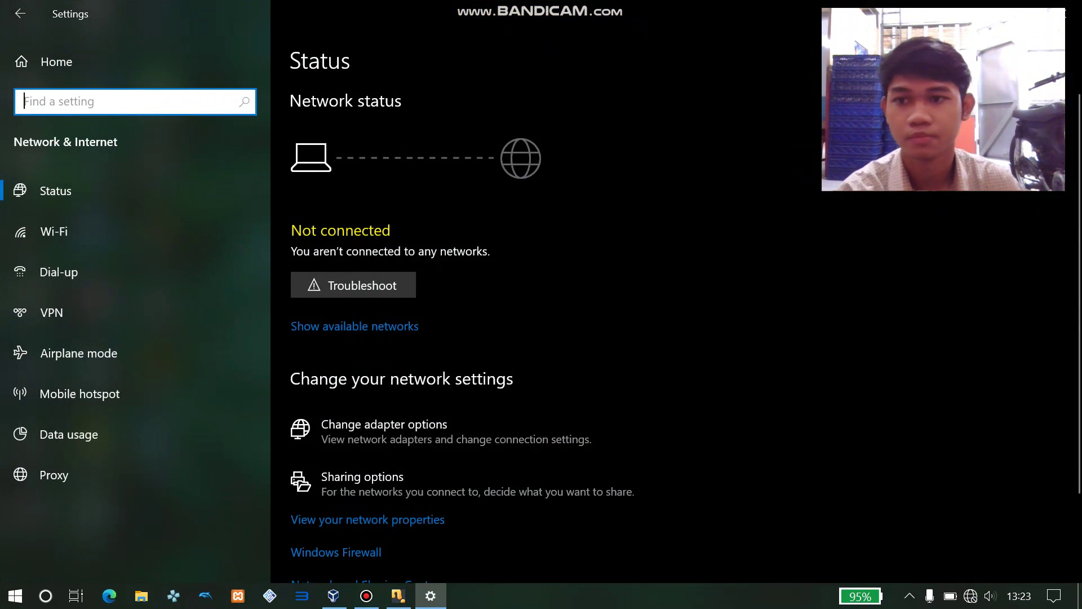
{"action": "scroll", "coordinate": [367, 474], "scroll_direction": "down", "scroll_amount": 3}
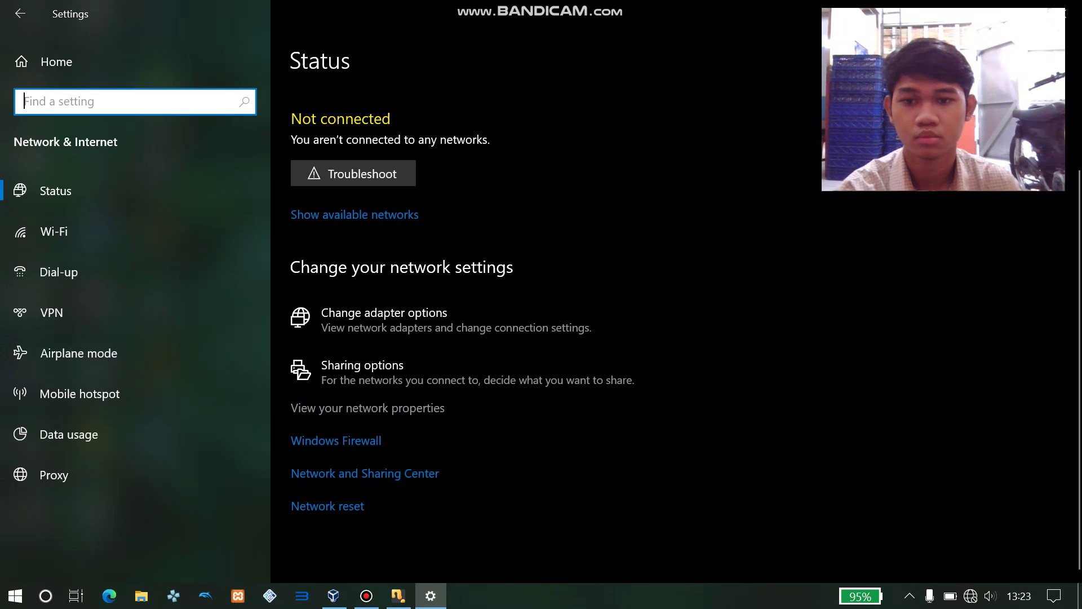
{"action": "left_click", "coordinate": [367, 407]}
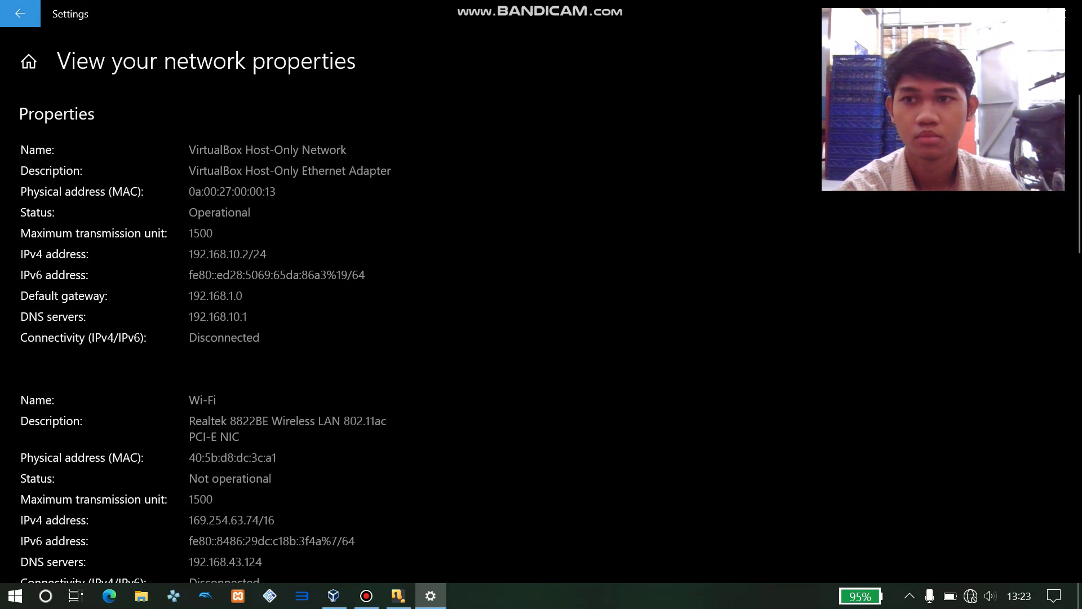
{"action": "left_click", "coordinate": [19, 13]}
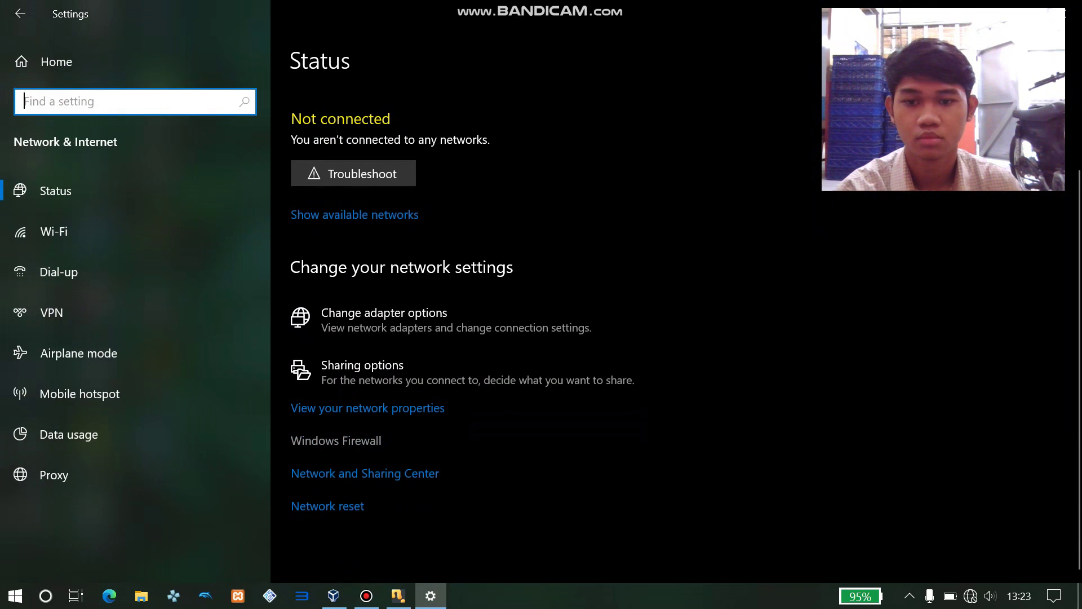
{"action": "left_click", "coordinate": [364, 474]}
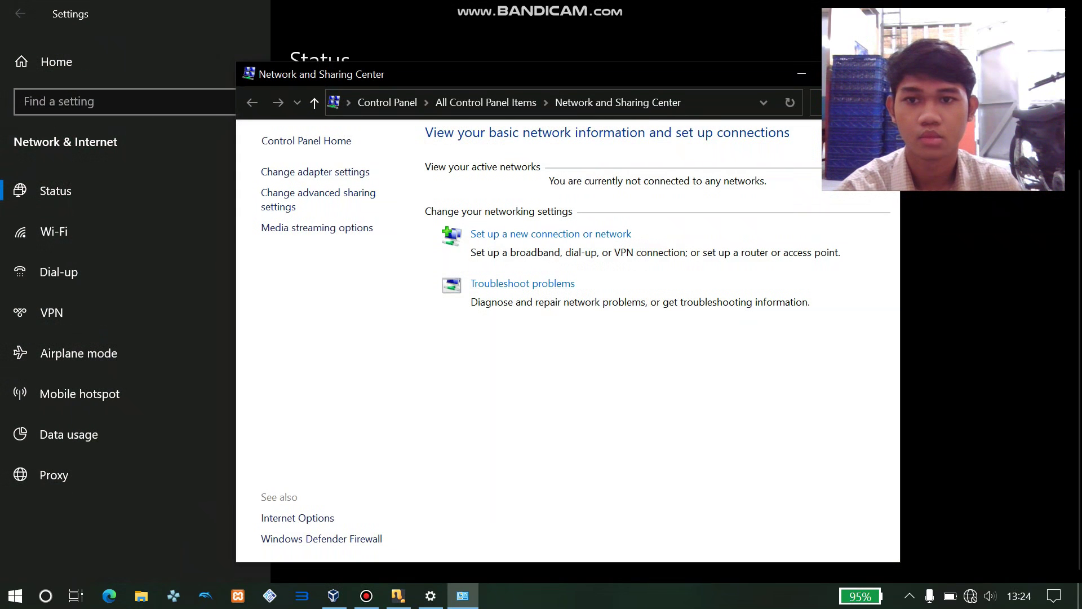
{"action": "left_click", "coordinate": [316, 172]}
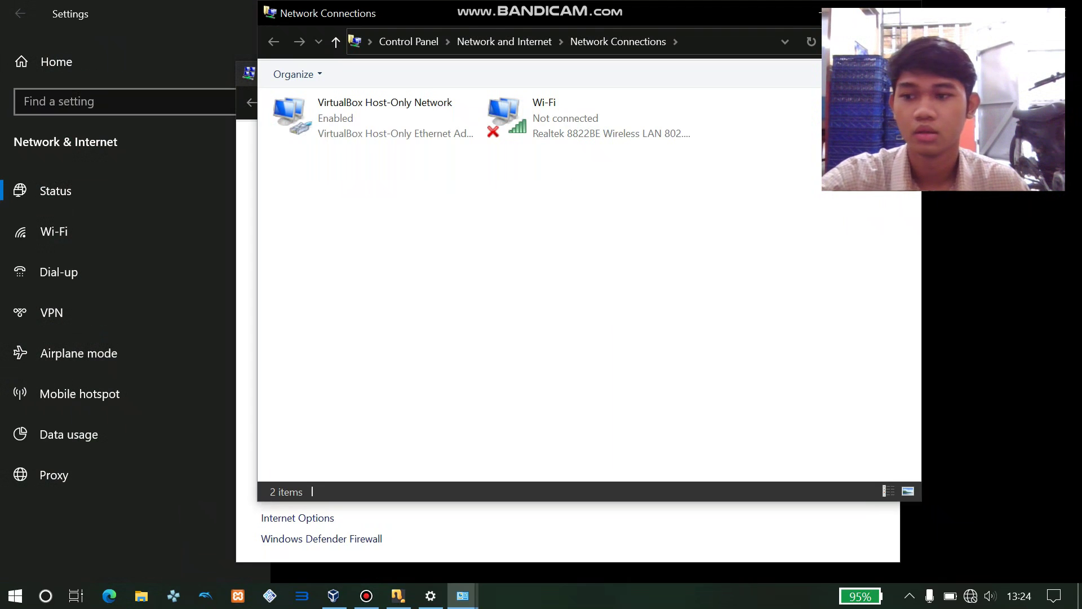
Open the Internet Protocol Version 4 (TCP/IPv4) properties of the VirtualBox Host-Only Network connection.
{"action": "left_click", "coordinate": [372, 117]}
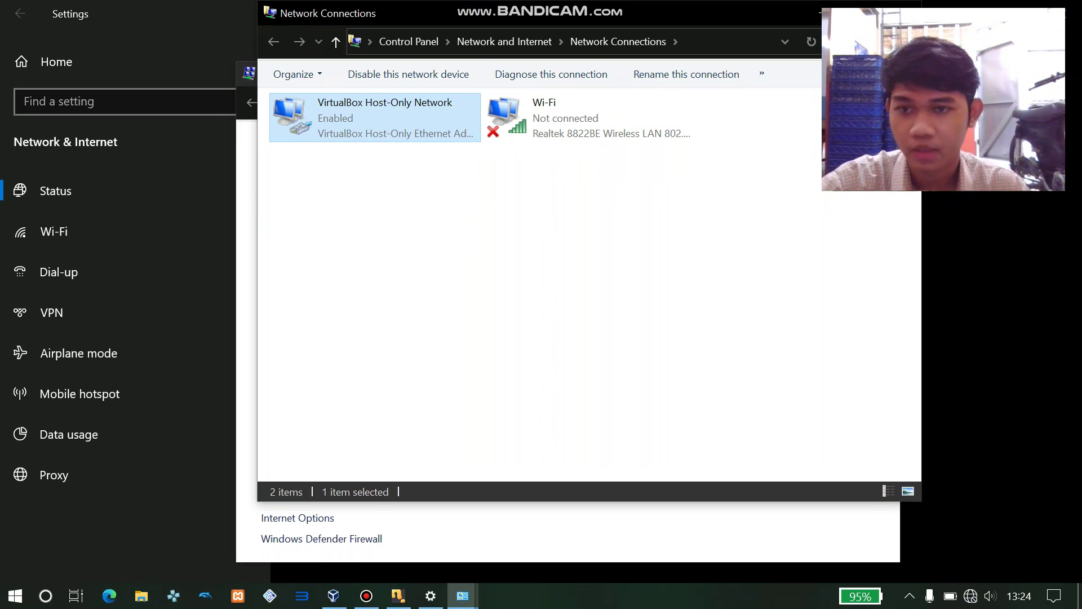
{"action": "right_click", "coordinate": [417, 134]}
{"action": "key", "text": "Down"}
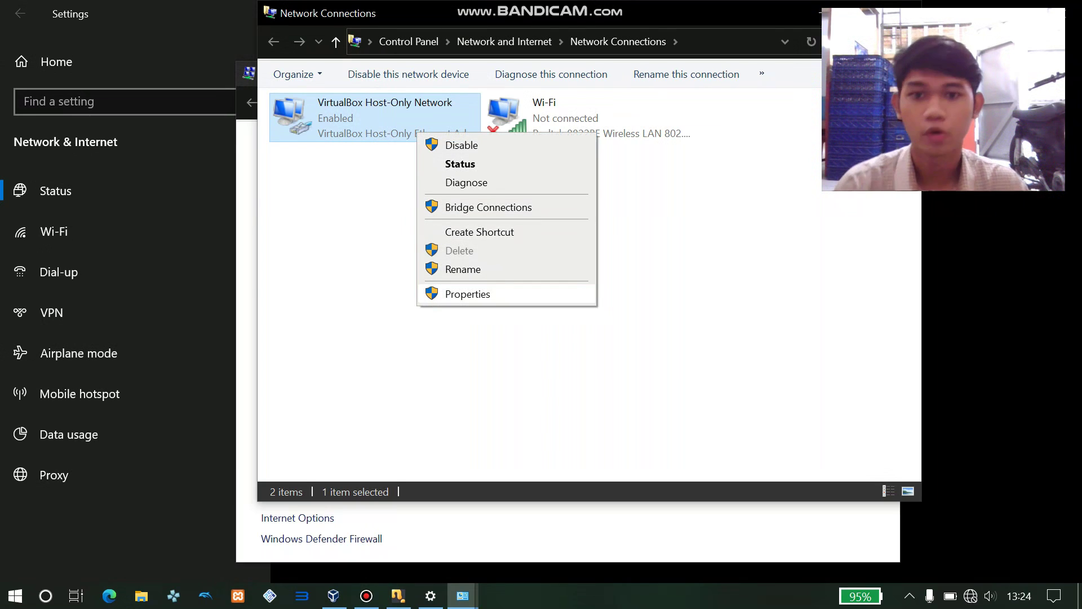
{"action": "key", "text": "Return"}
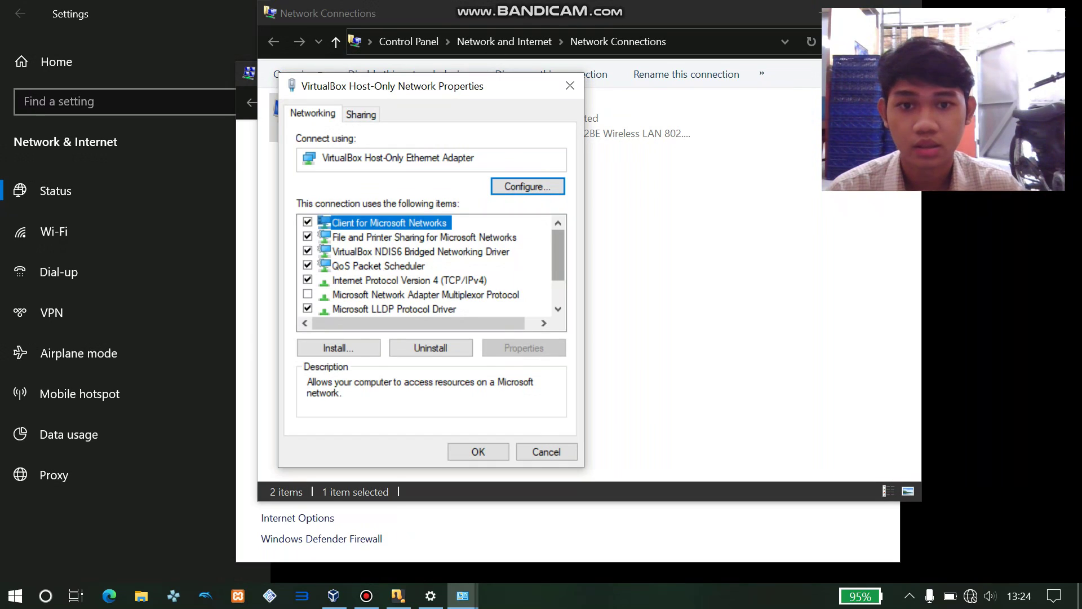
{"action": "scroll", "coordinate": [431, 265], "scroll_direction": "down", "scroll_amount": 1}
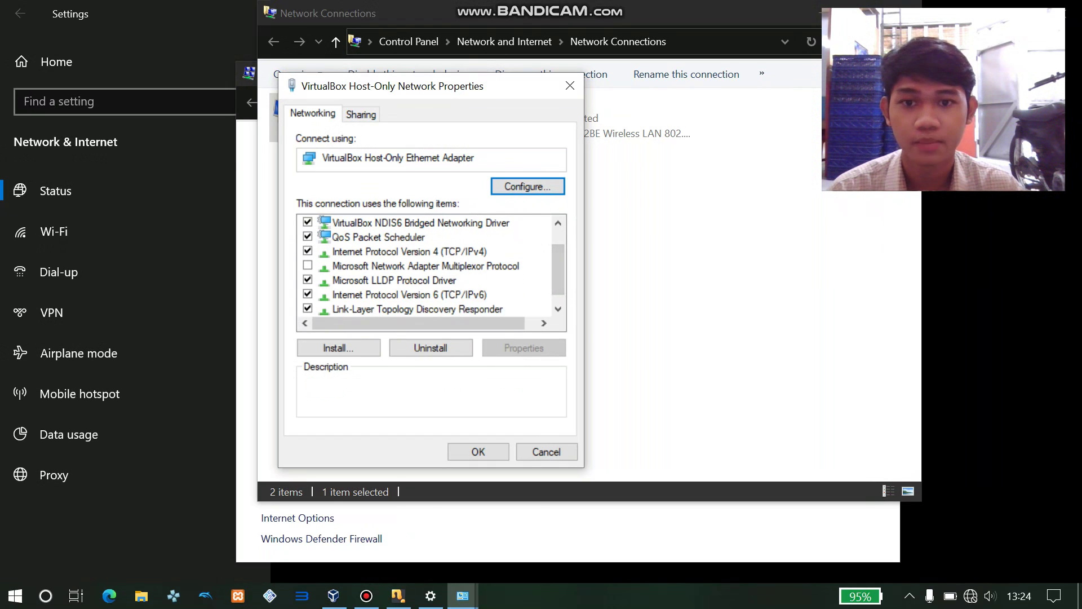
{"action": "left_click", "coordinate": [409, 251]}
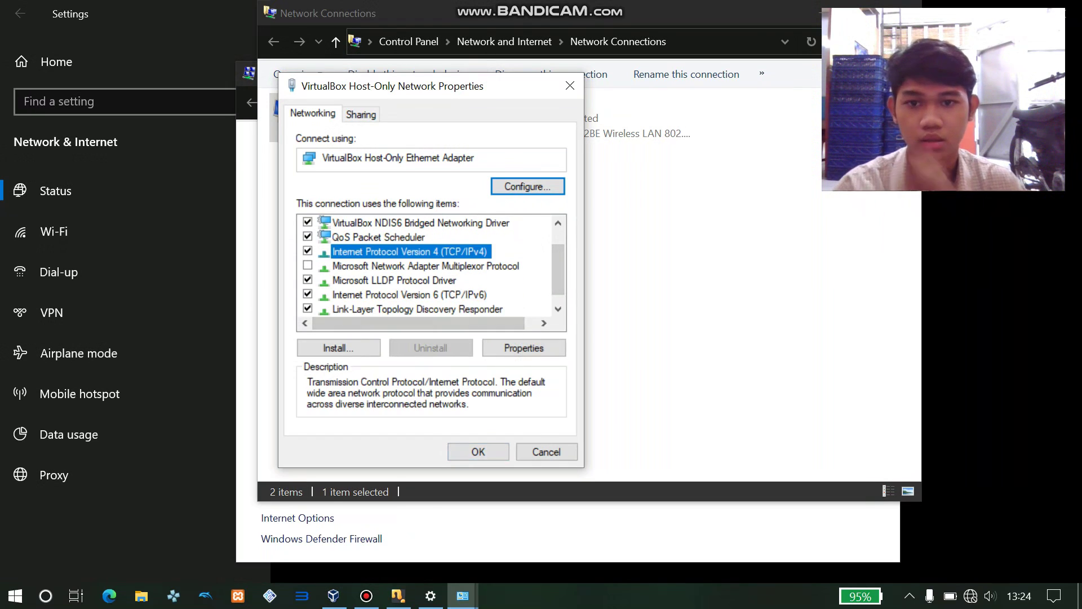
{"action": "double_click", "coordinate": [409, 252]}
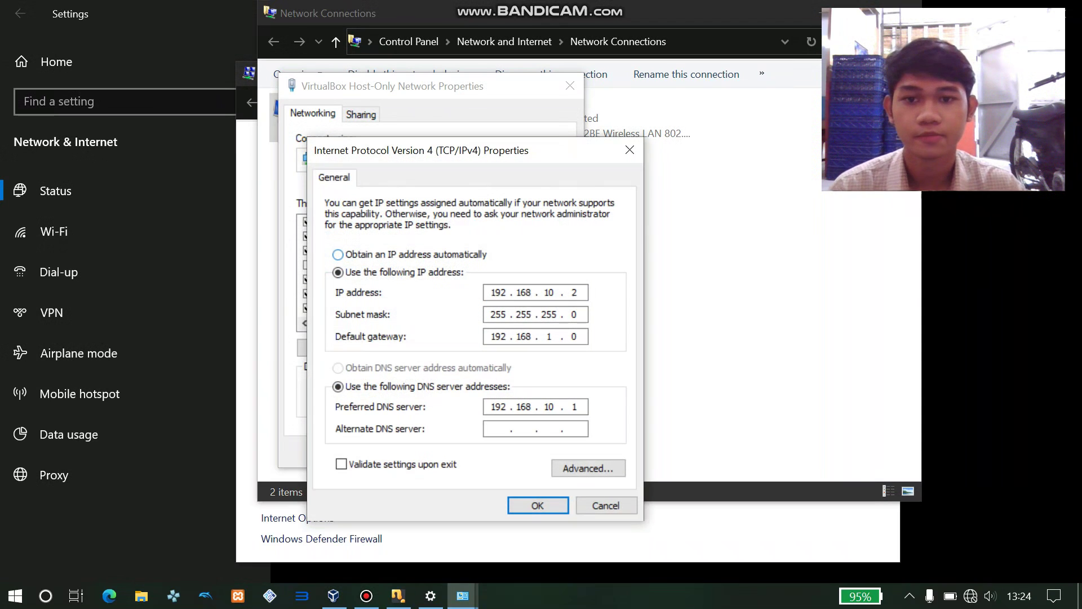
Clear the static IP and DNS entries by switching both to automatic, and select manual IP addressing again.
{"action": "left_click", "coordinate": [338, 254]}
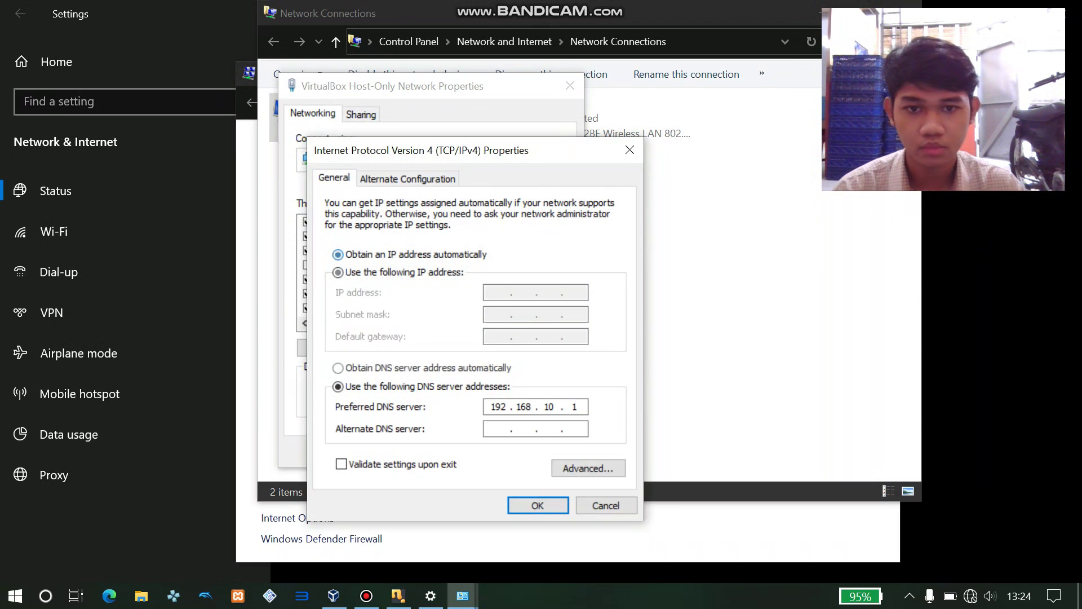
{"action": "left_click", "coordinate": [338, 367]}
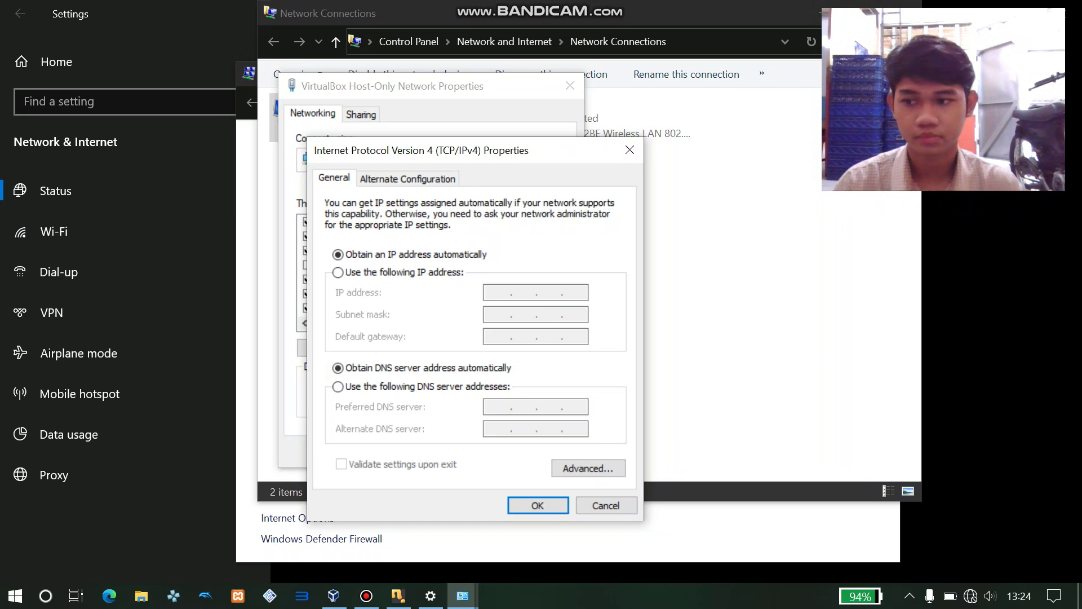
{"action": "left_click", "coordinate": [339, 273]}
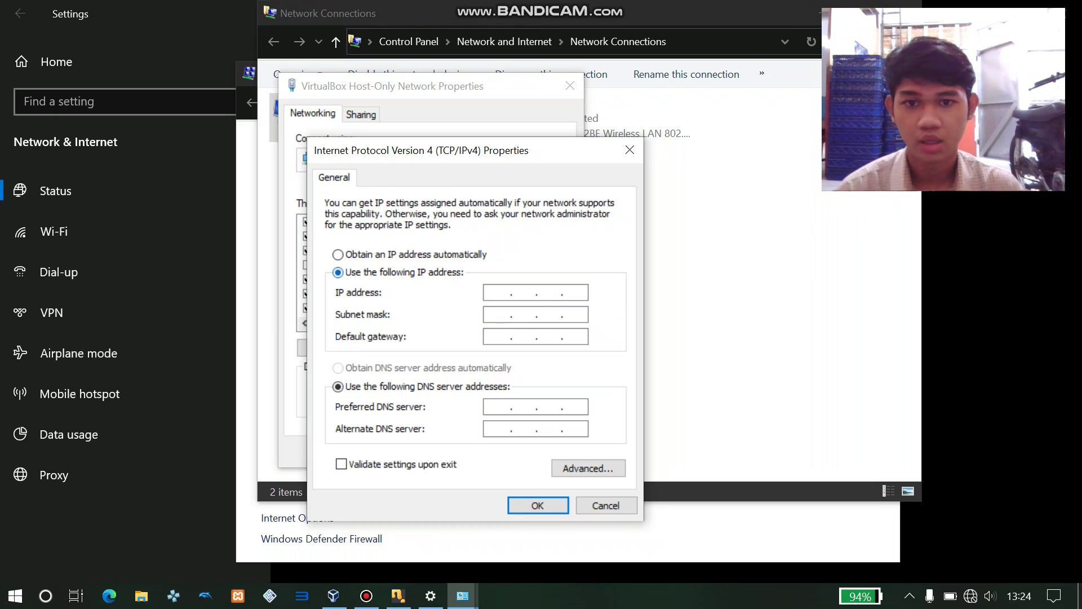
Enter 192.168.10.1 as the IP address and fill in the subnet mask 255.255.255.0.
{"action": "left_click", "coordinate": [499, 291]}
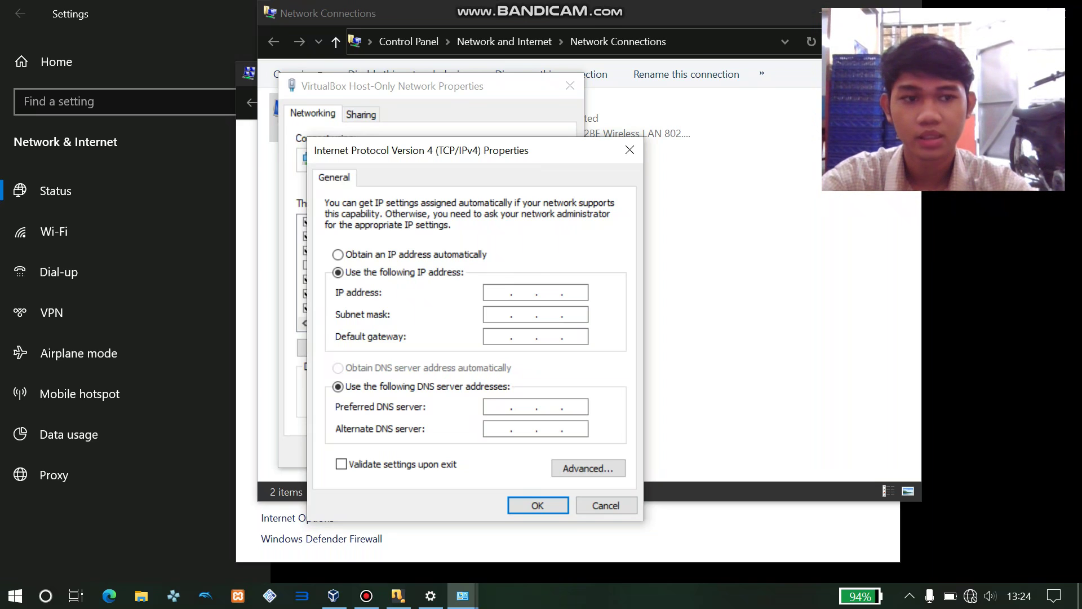
{"action": "type", "text": "1"}
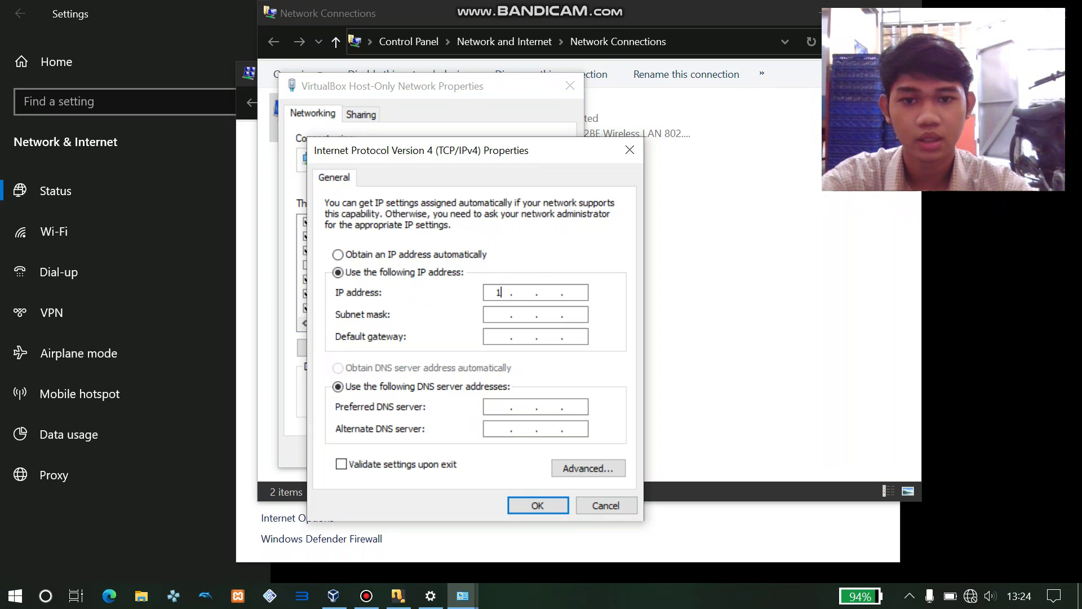
{"action": "type", "text": "92 . 168 . "}
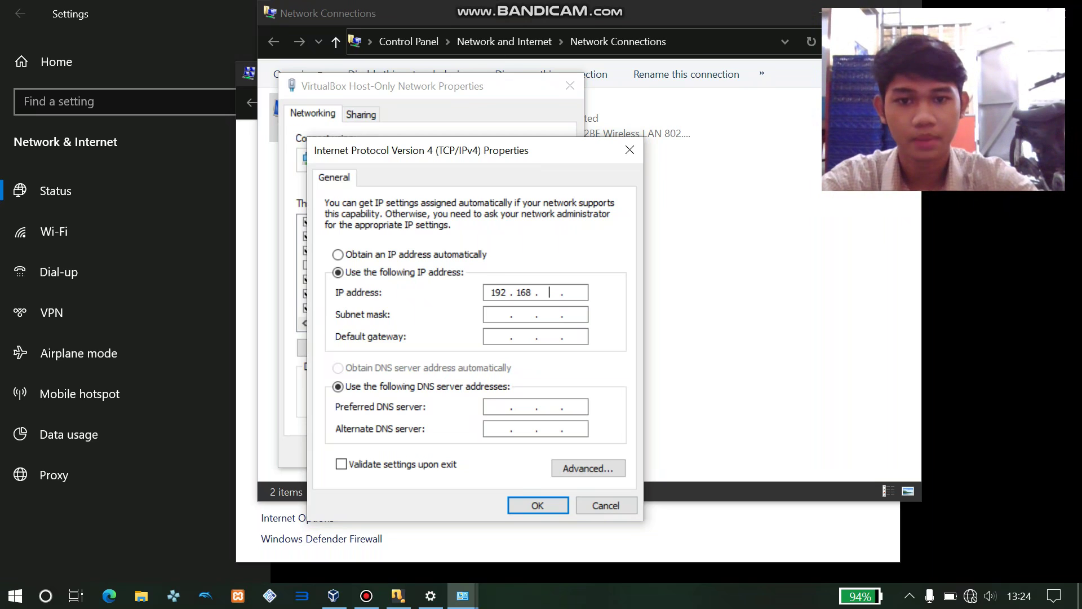
{"action": "type", "text": "10 "}
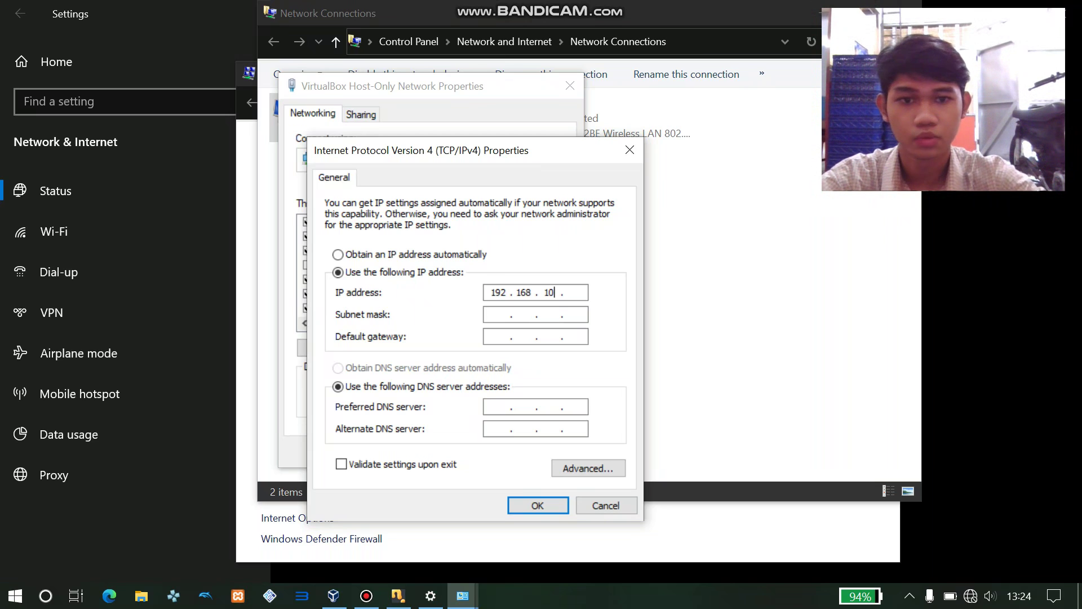
{"action": "type", "text": ". 1"}
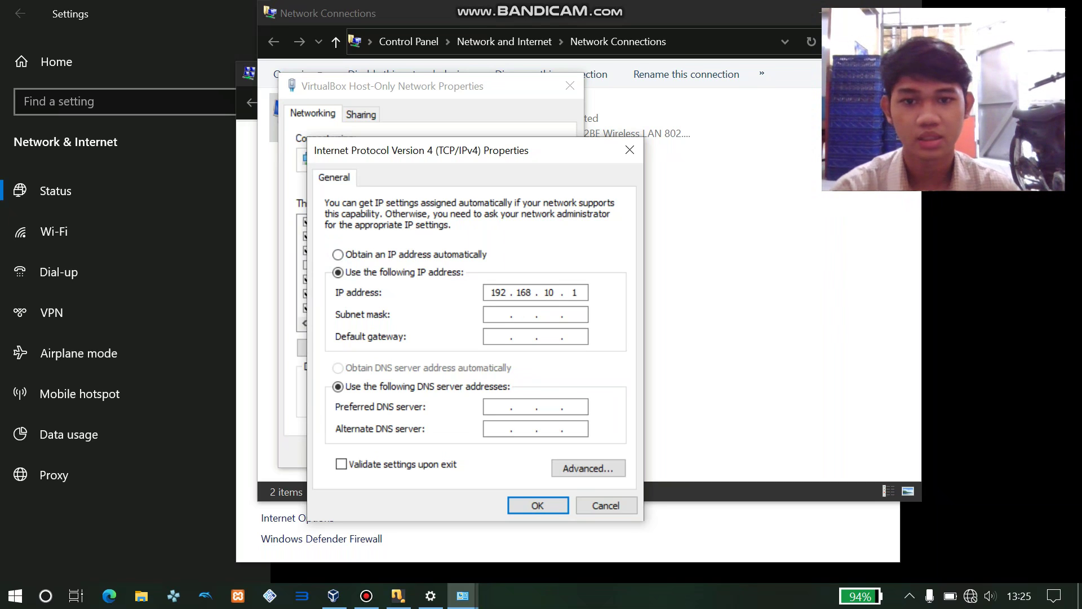
{"action": "left_click", "coordinate": [491, 314]}
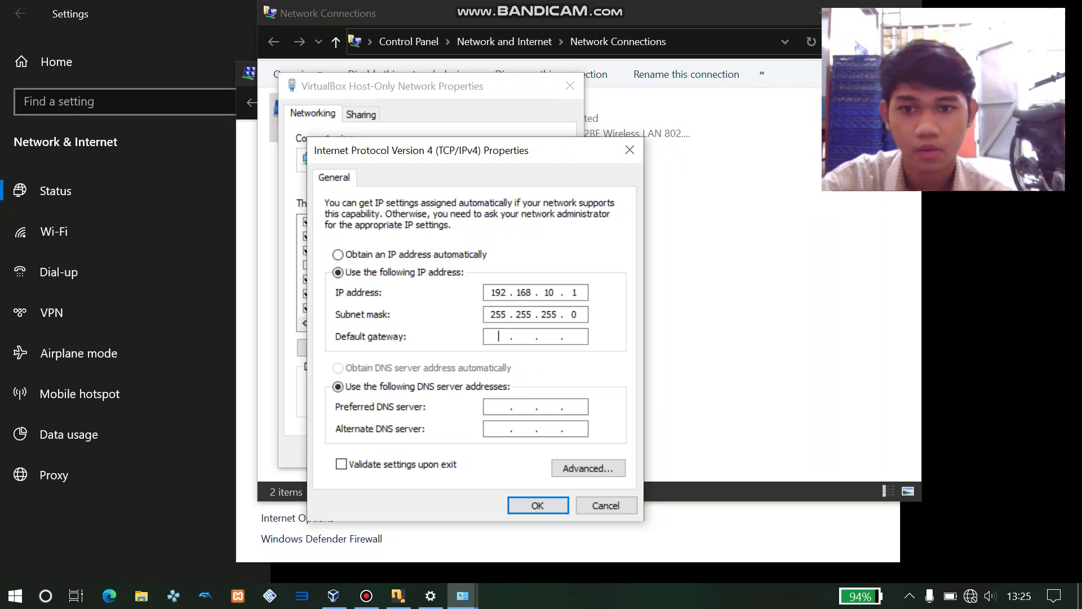
Change the last octet of the host adapter's IP address to make it 192.168.10.2.
{"action": "left_click", "coordinate": [576, 292]}
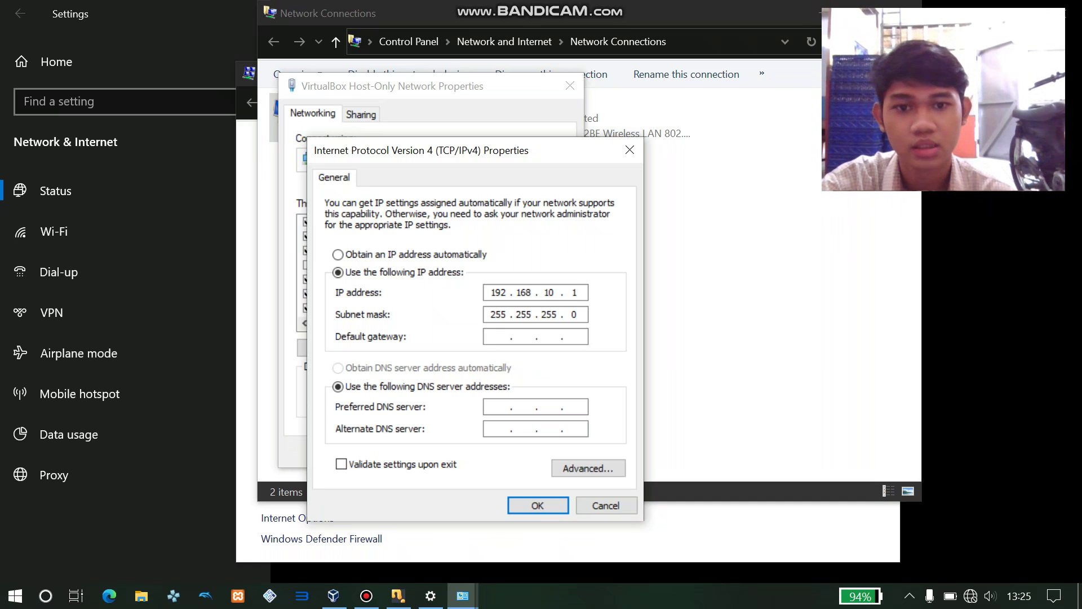
{"action": "key", "text": "BackSpace"}
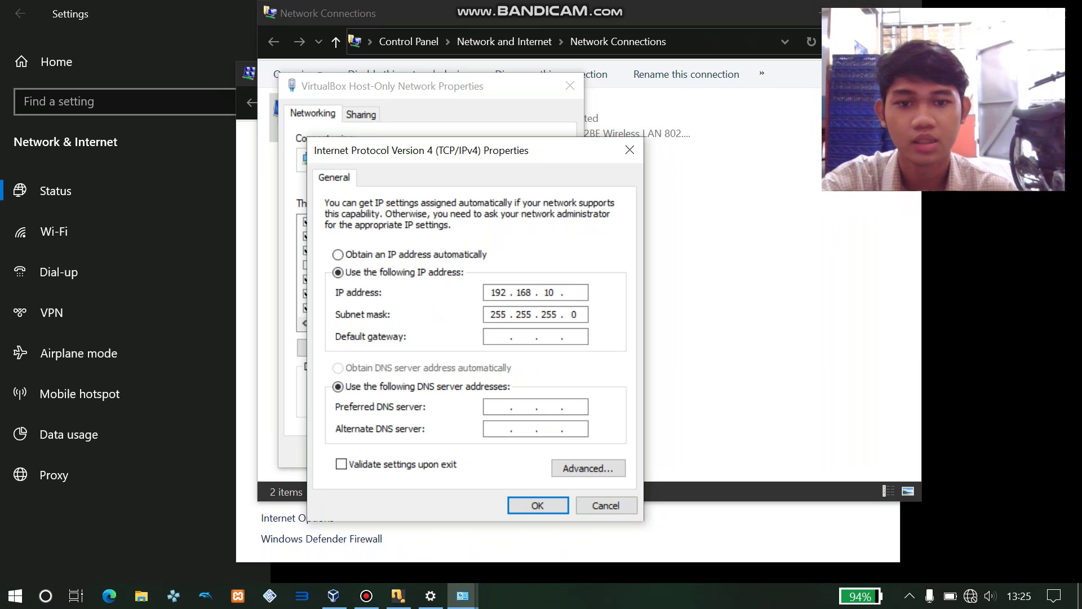
{"action": "type", "text": "2"}
Set the host-only adapter's default gateway to 192.168.10.1.
{"action": "left_click", "coordinate": [499, 336]}
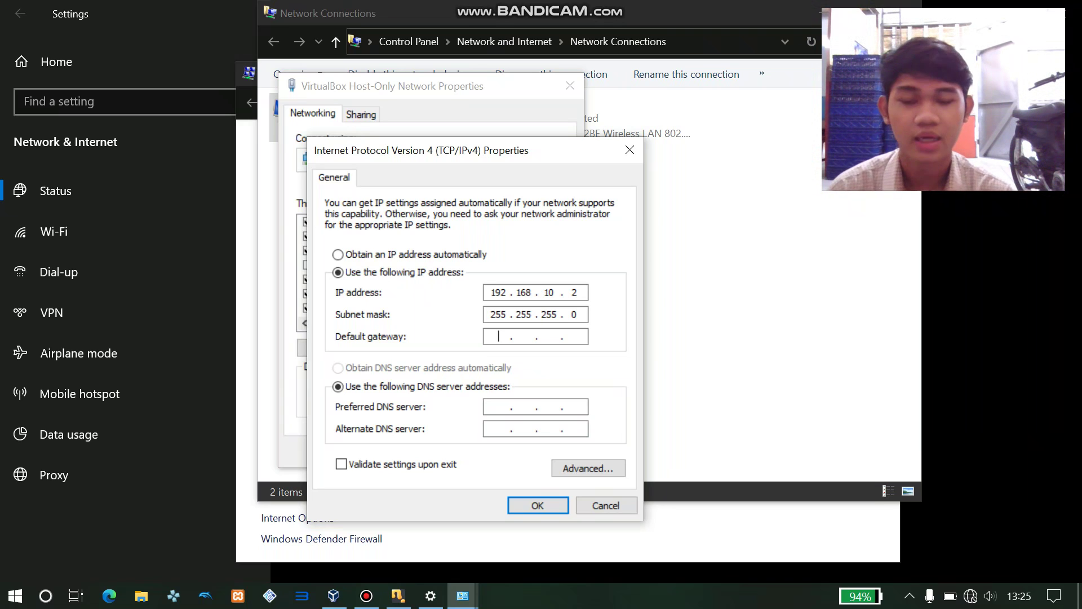
{"action": "type", "text": "1"}
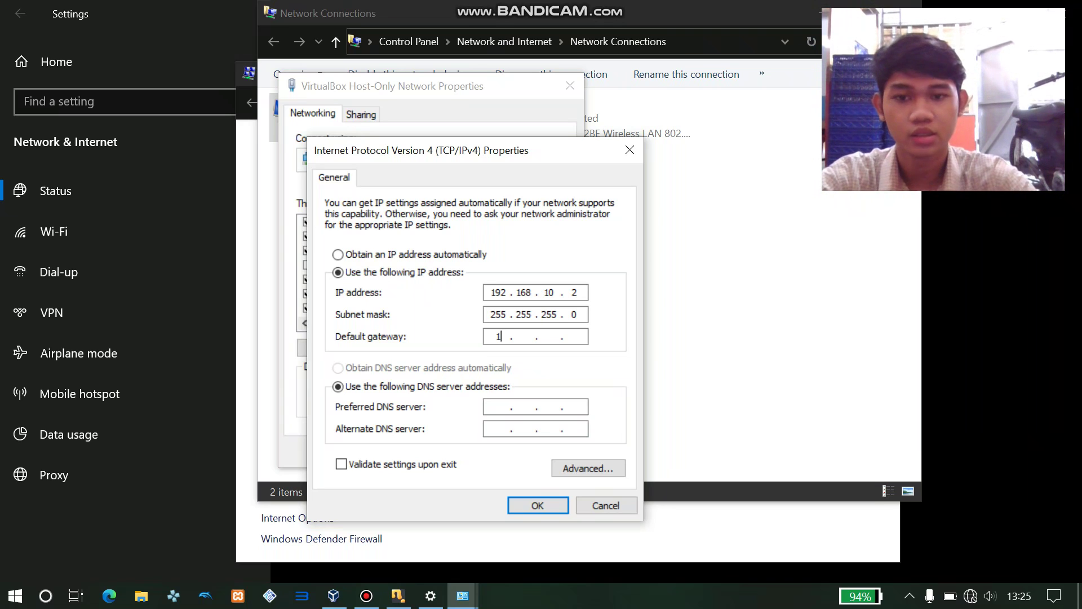
{"action": "type", "text": "92 . 168 . "}
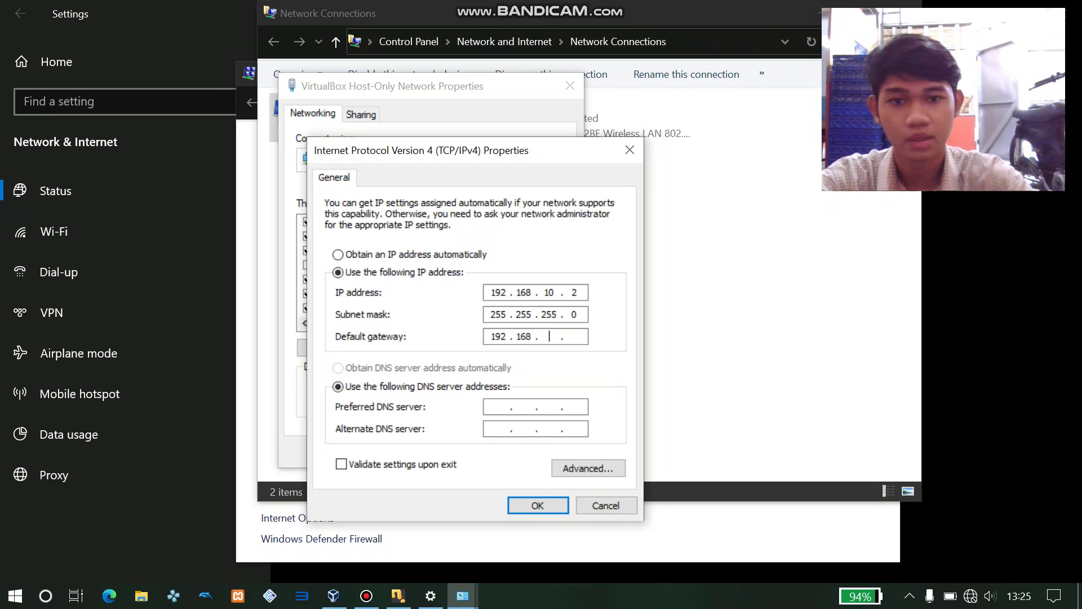
{"action": "type", "text": "10 . 1"}
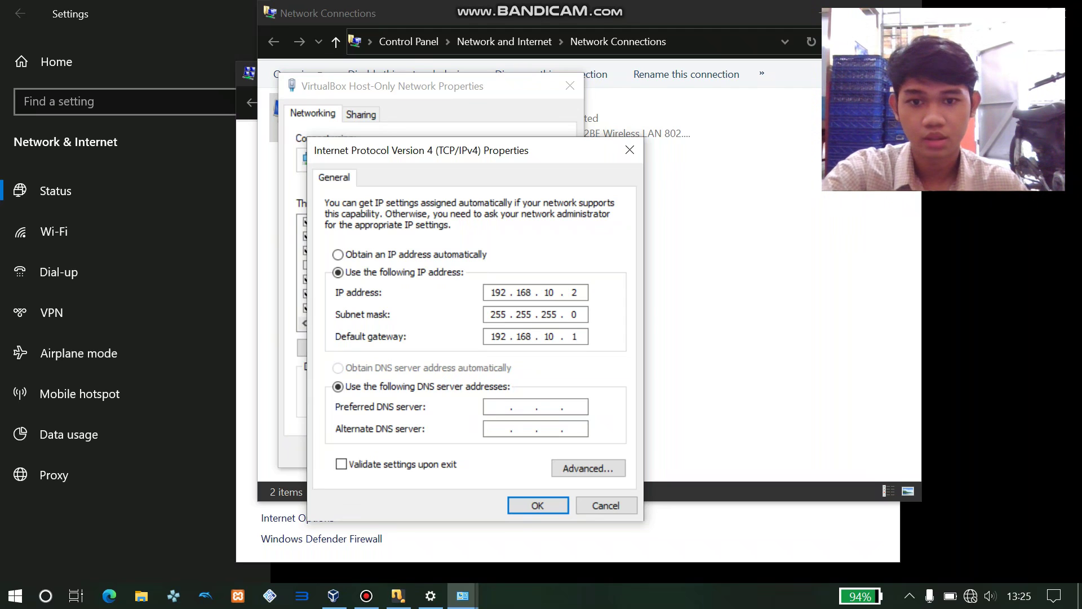
Set the preferred DNS server to 192.168.10.1 and apply the host-only adapter's IPv4 and connection properties.
{"action": "left_click", "coordinate": [498, 405]}
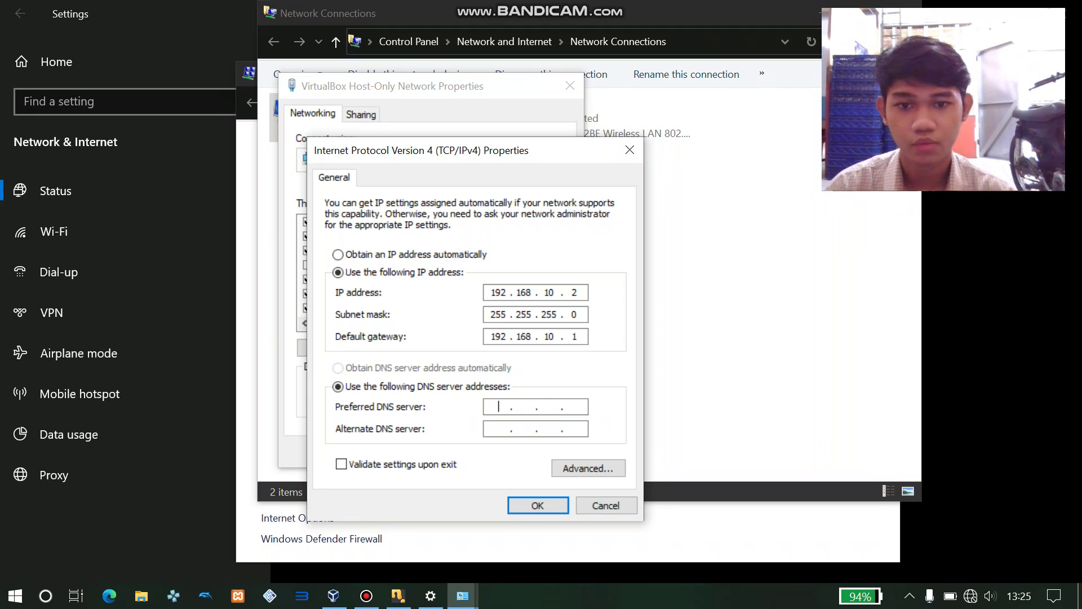
{"action": "left_click", "coordinate": [498, 428]}
{"action": "left_click", "coordinate": [498, 406]}
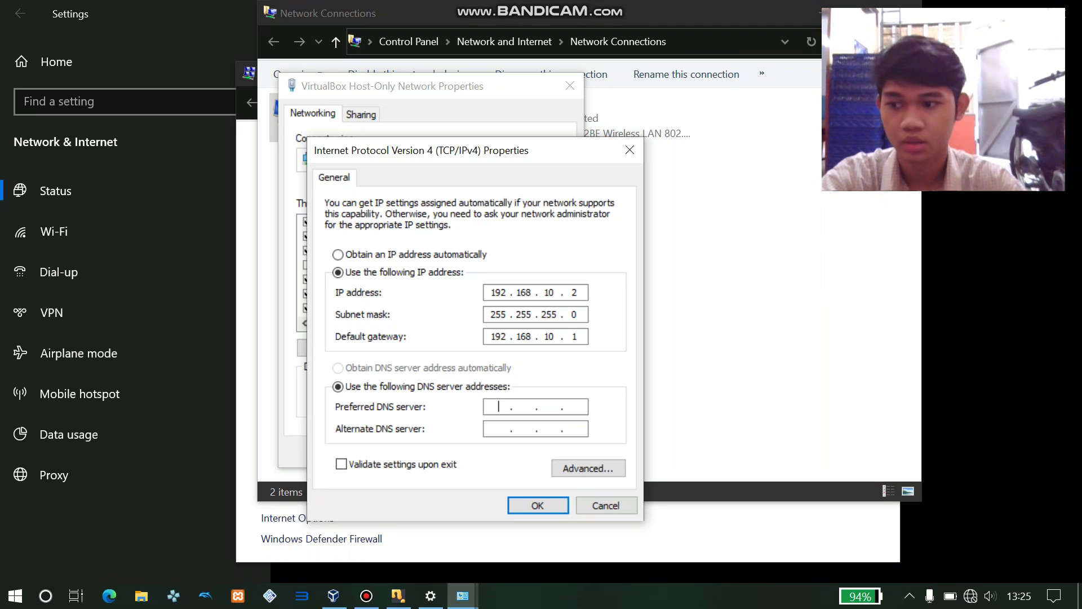
{"action": "type", "text": "192."}
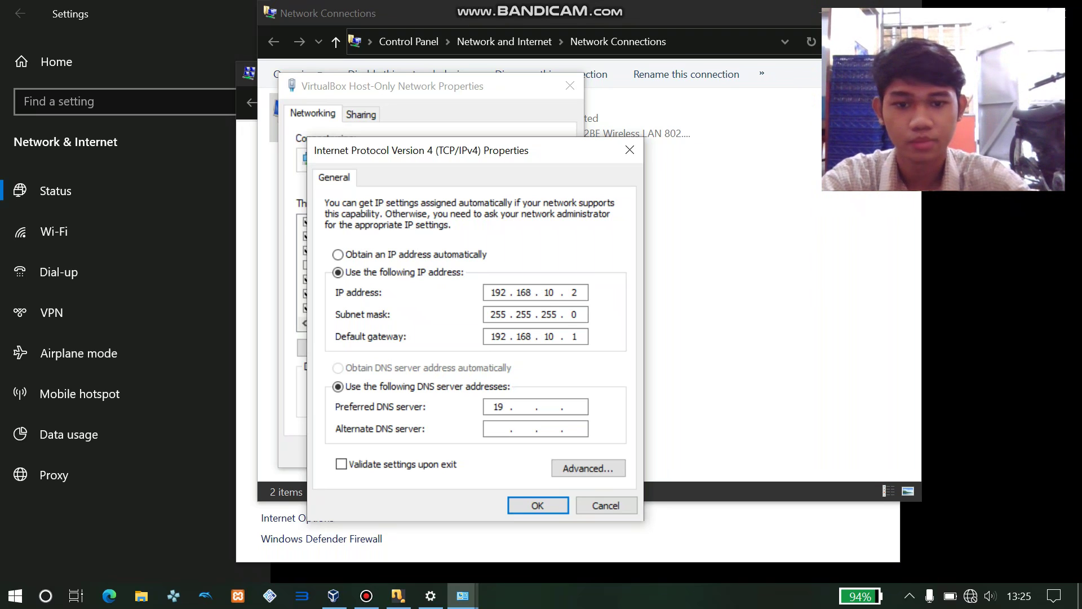
{"action": "type", "text": "168."}
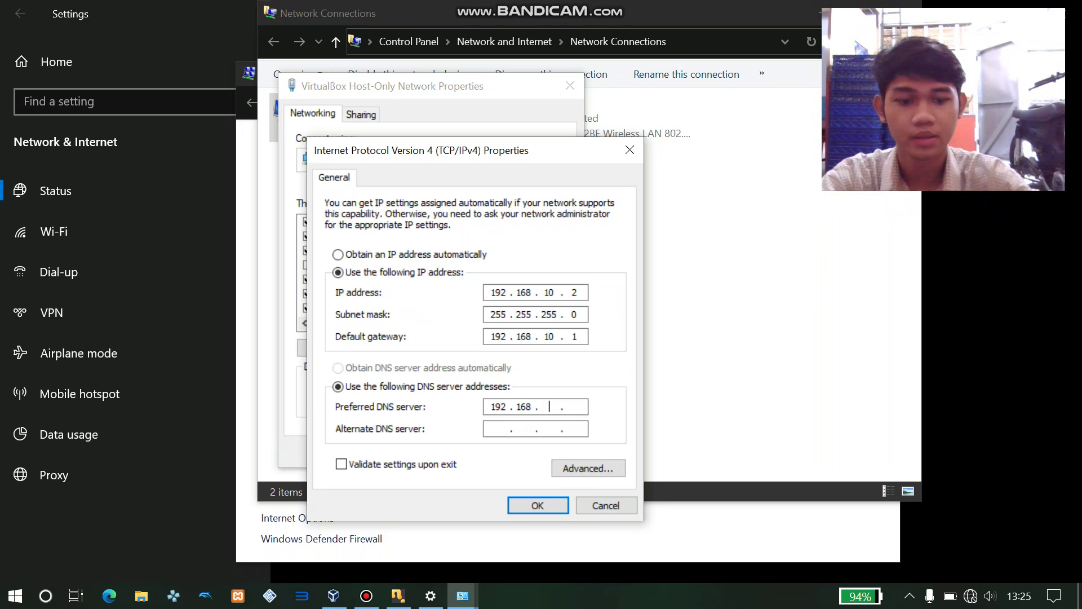
{"action": "type", "text": "10.1"}
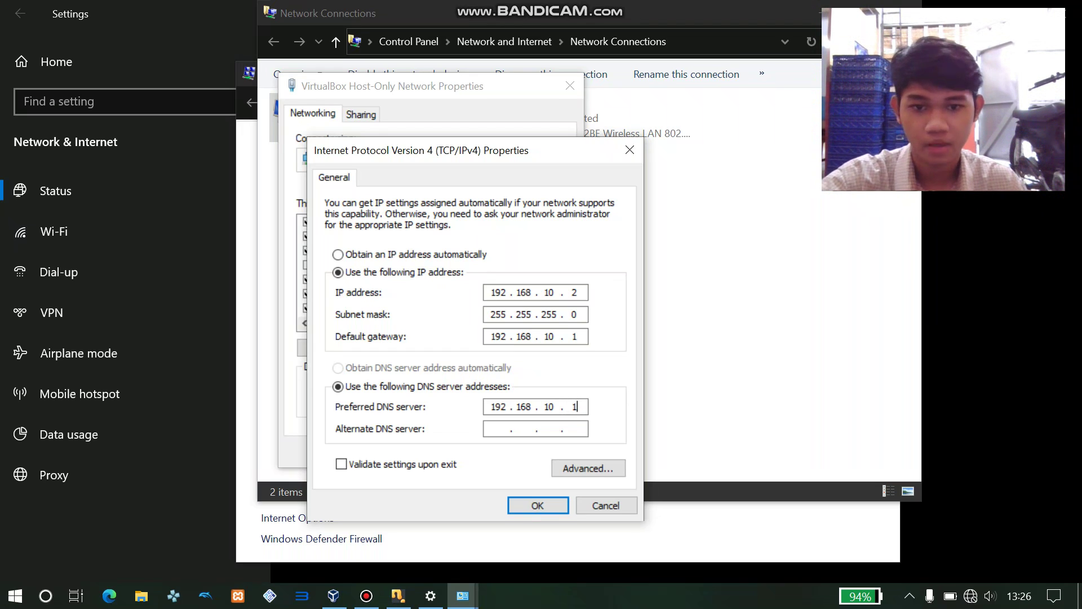
{"action": "key", "text": "Return"}
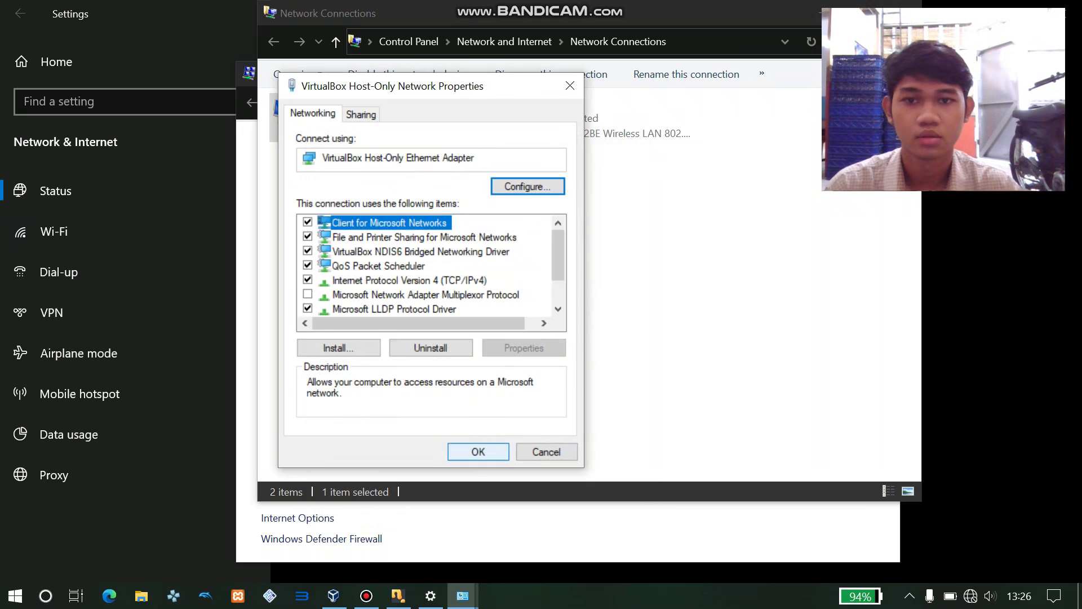
{"action": "key", "text": "Return"}
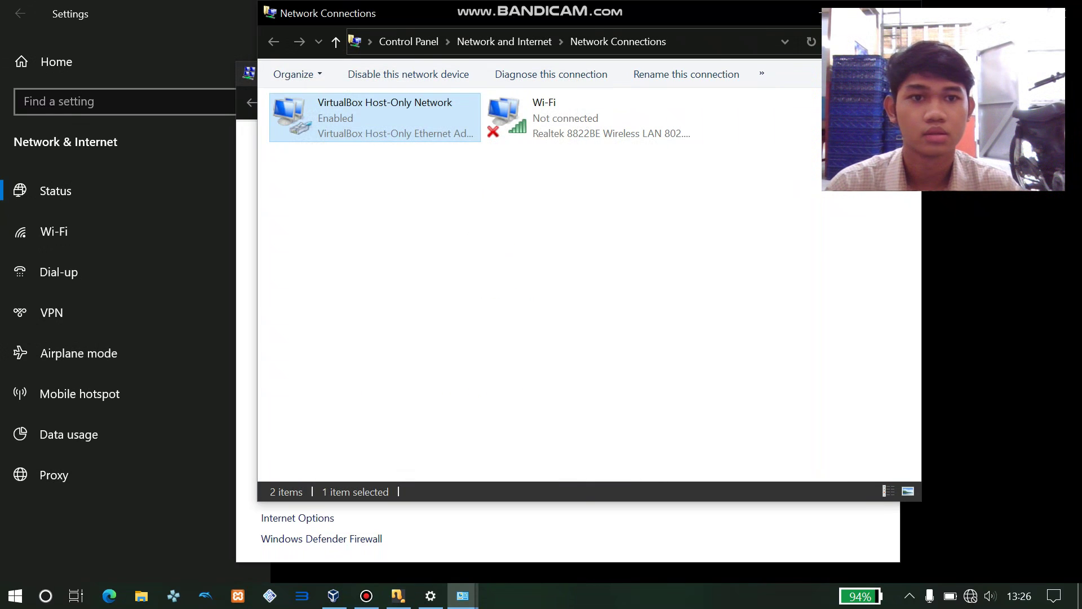
Show the desktop and open a Command Prompt window by running cmd.
{"action": "key", "text": "super+d"}
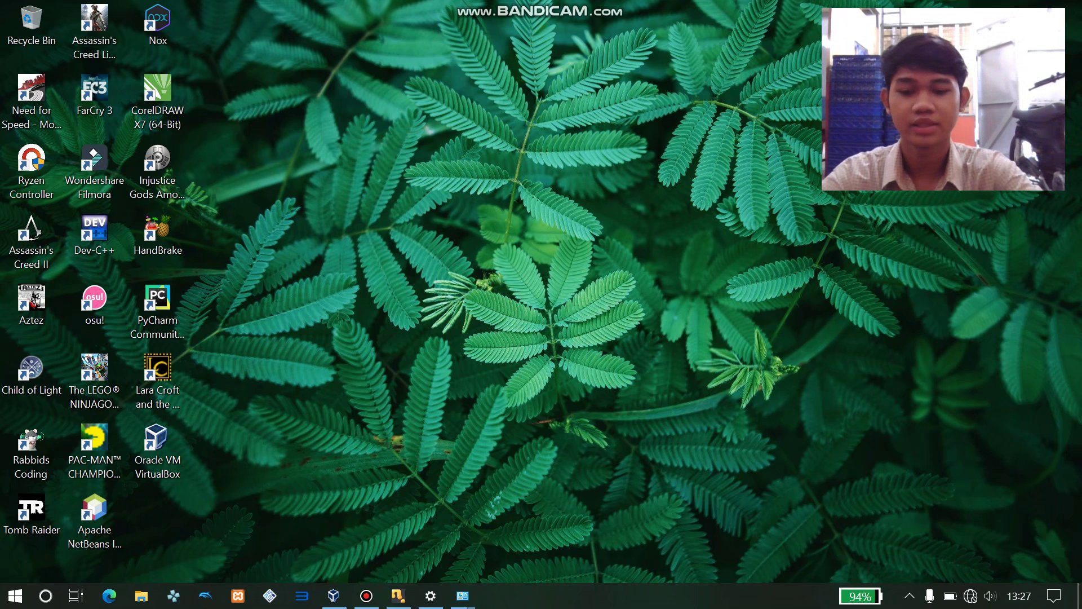
{"action": "key", "text": "super+r"}
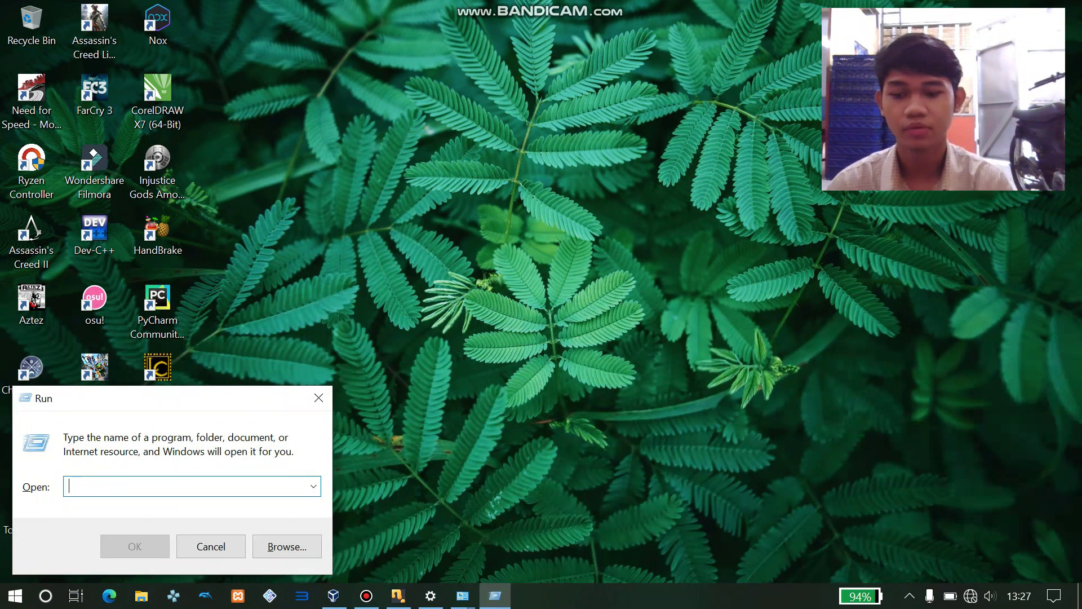
{"action": "type", "text": "cmd"}
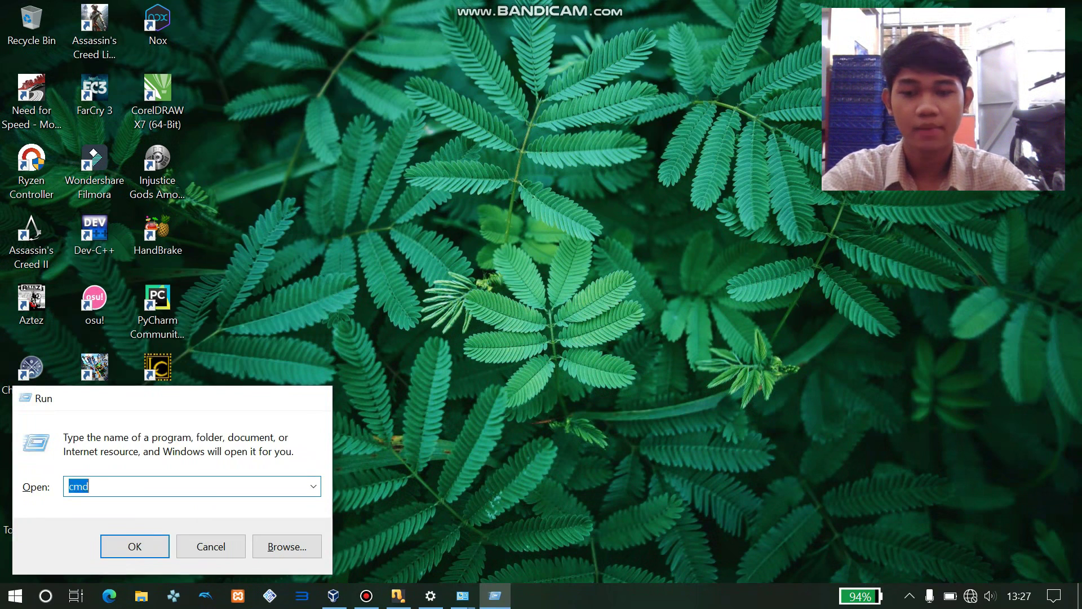
{"action": "key", "text": "Return"}
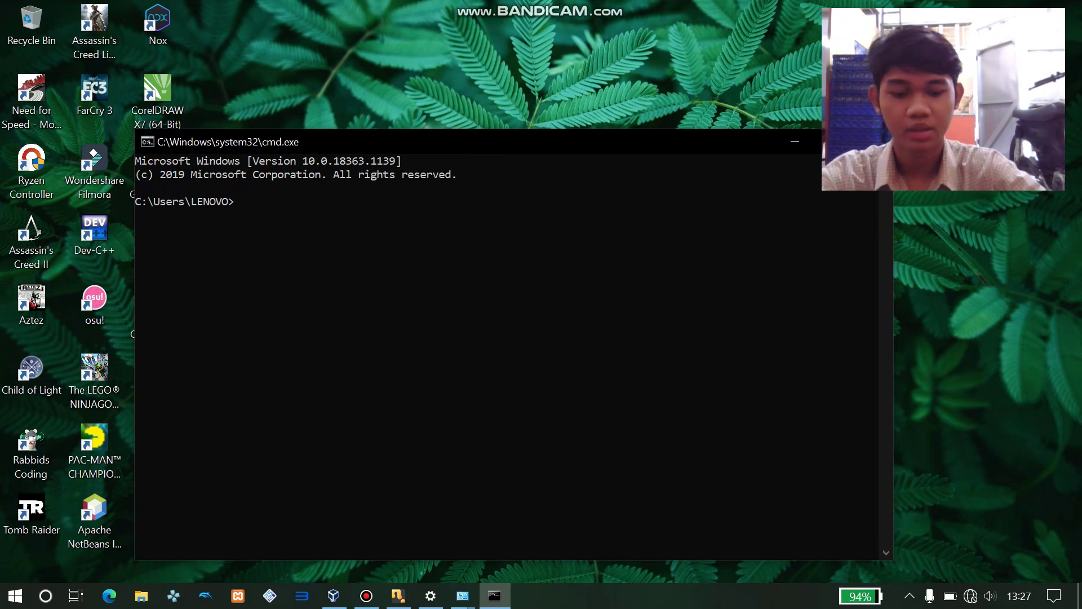
Ping the router at 192.168.10.1 to test the connection, and minimize the Command Prompt window.
{"action": "type", "text": "ping"}
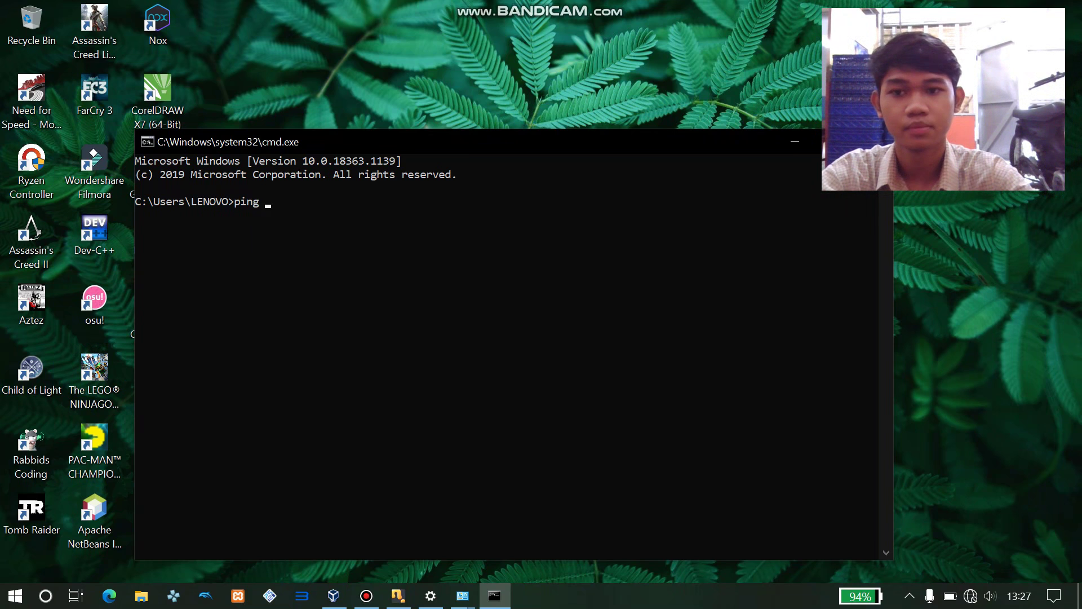
{"action": "type", "text": "19"}
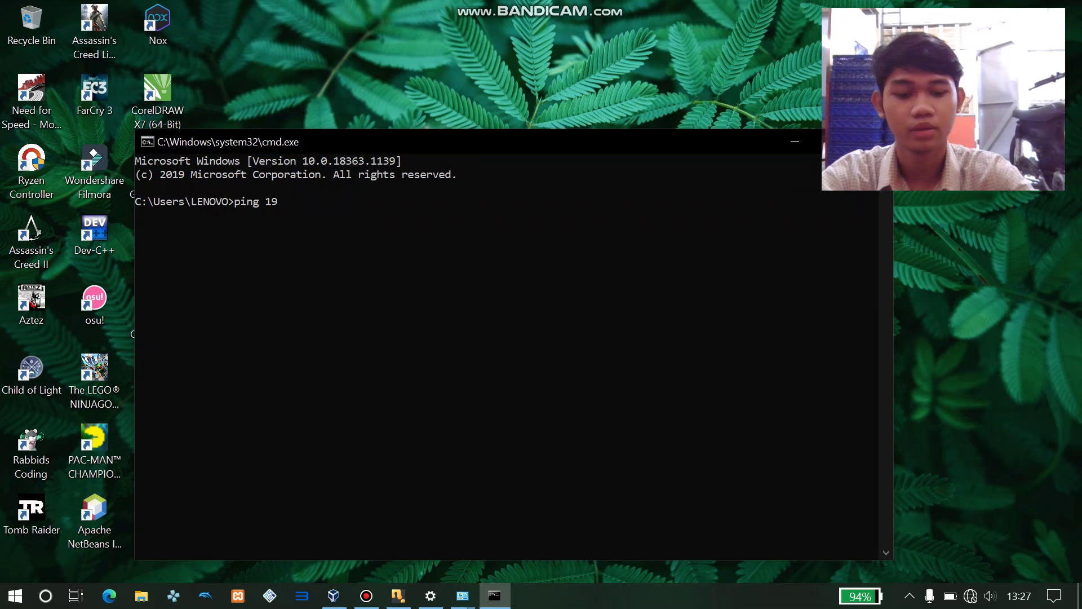
{"action": "type", "text": "2.168"}
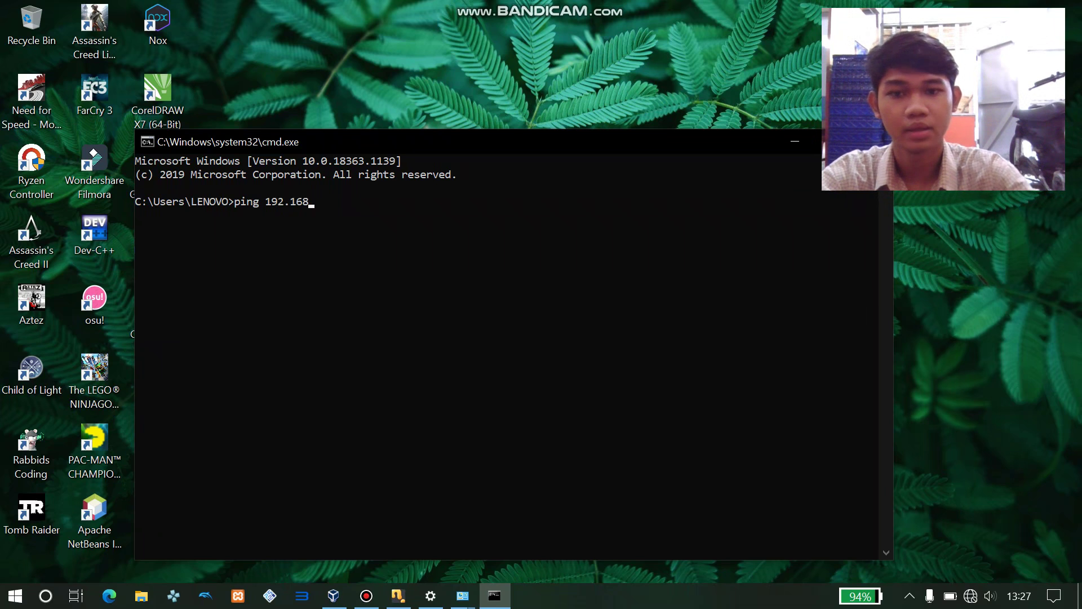
{"action": "type", "text": ".10.1"}
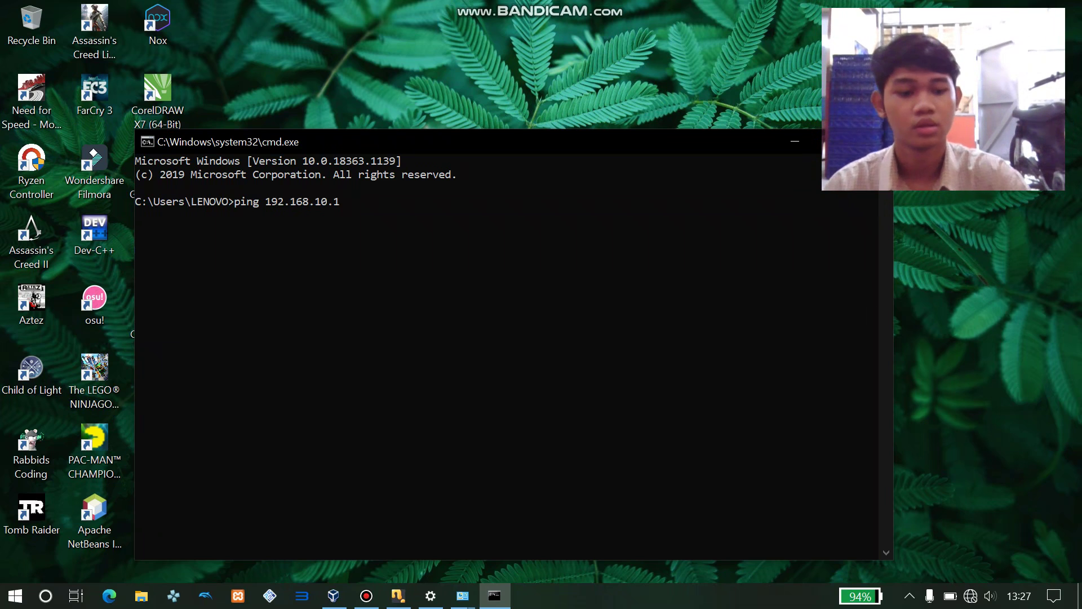
{"action": "key", "text": "Return"}
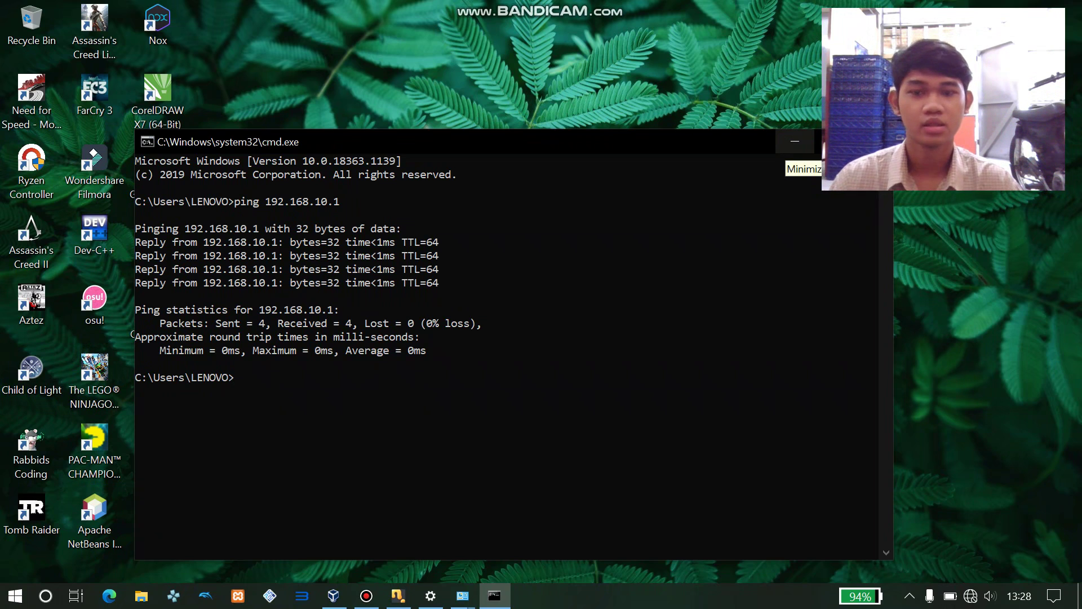
{"action": "left_click", "coordinate": [795, 142]}
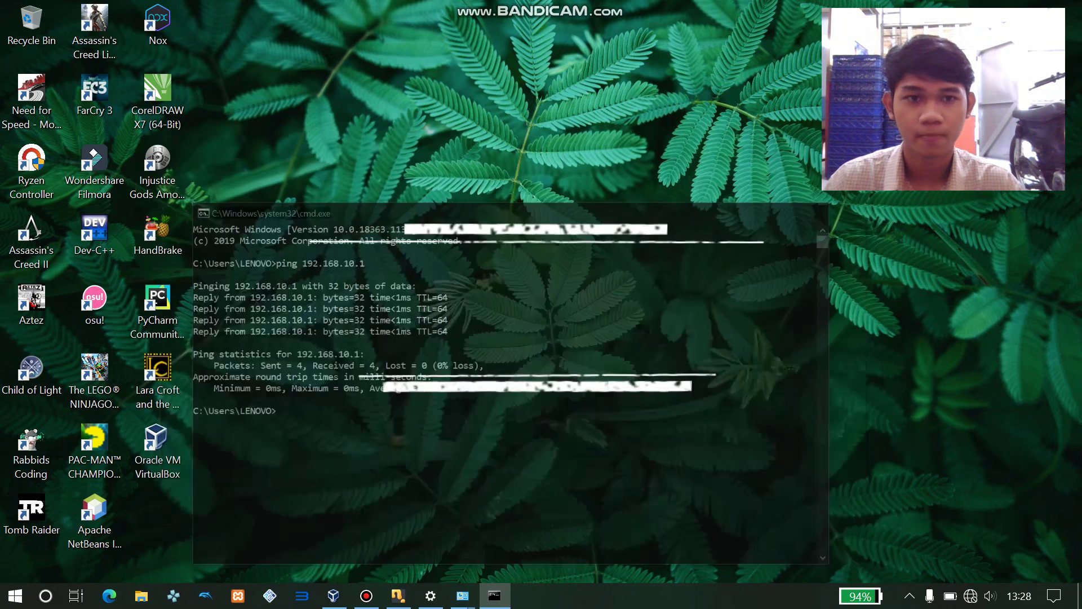